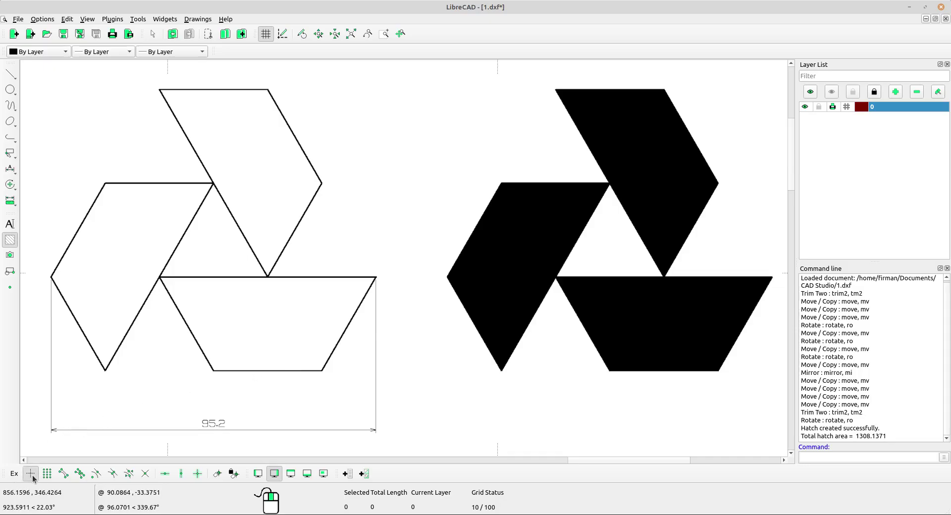
Enable endpoint, center, middle and intersection snapping alongside free snapping.
left_click(113, 474)
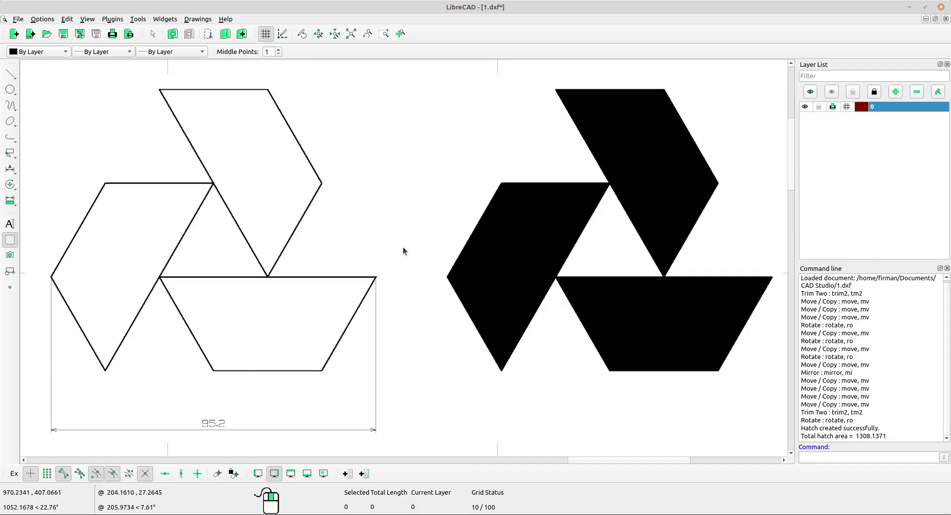
Examine the outlined three-part logo and its overall width dimension beside the filled version.
scroll(420, 228, "down", 3)
middle_click_drag(420, 233, 448, 231)
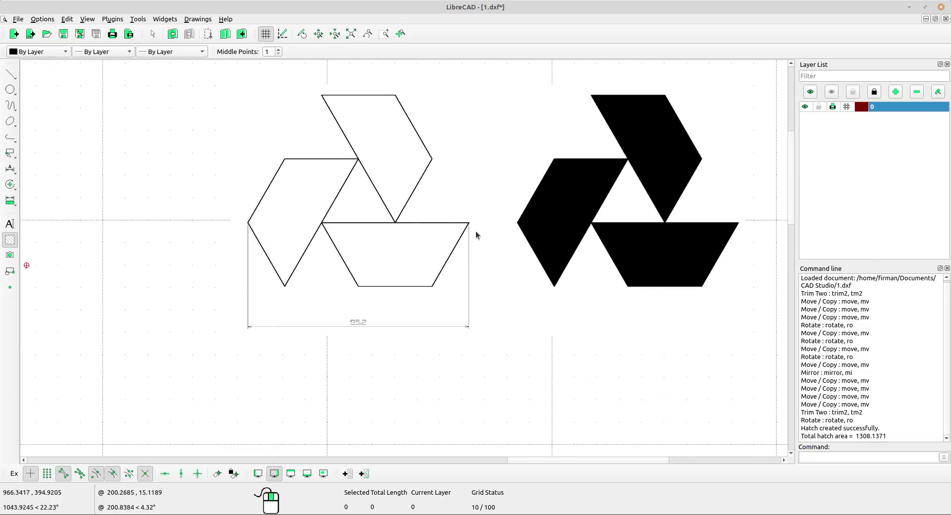
scroll(376, 268, "up", 1)
mouse_move(376, 269)
middle_mouse_down()
mouse_move(392, 171)
mouse_move(357, 269)
middle_mouse_up()
scroll(357, 269, "up", 1)
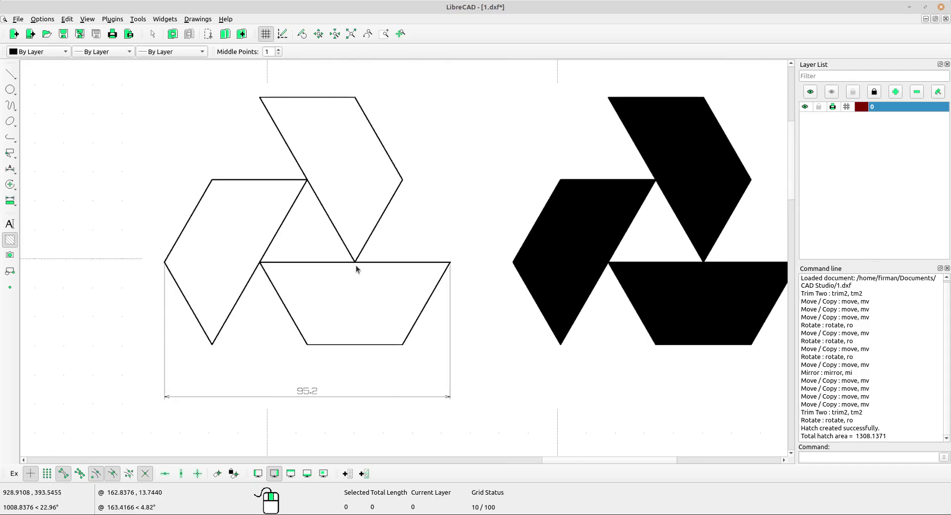
scroll(304, 299, "up", 1)
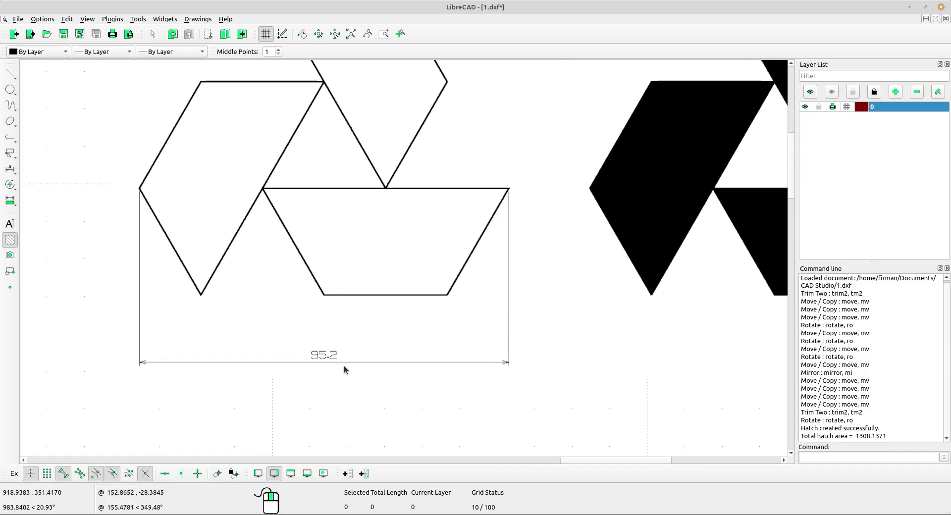
scroll(309, 360, "up", 1)
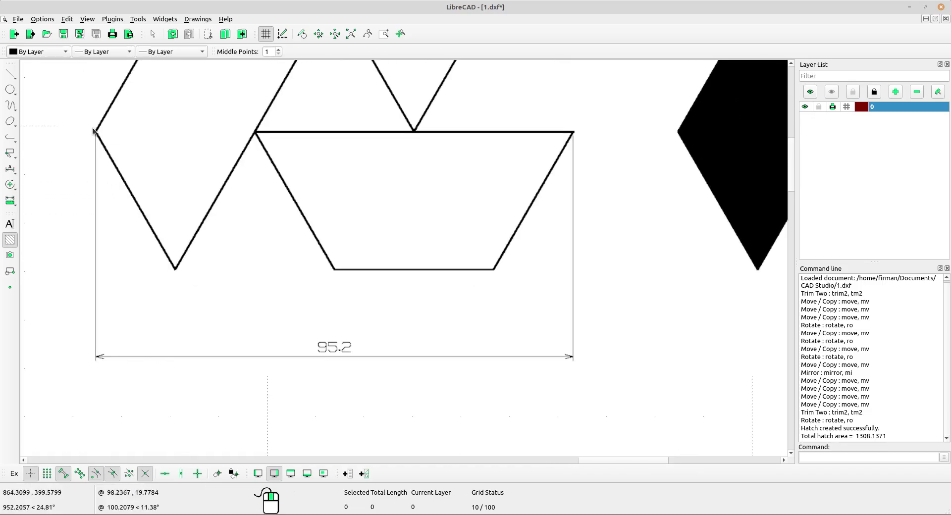
scroll(296, 379, "up", 3)
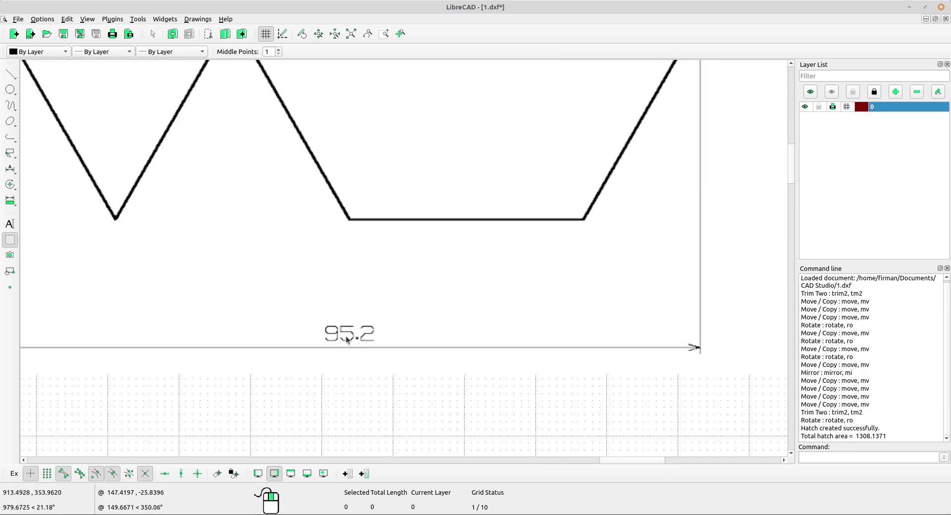
scroll(358, 340, "down", 4)
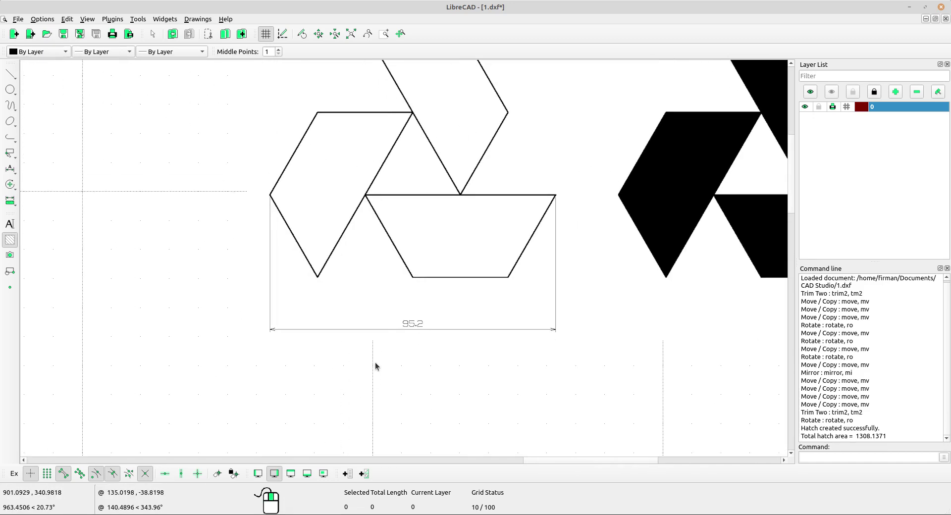
scroll(376, 297, "down", 1)
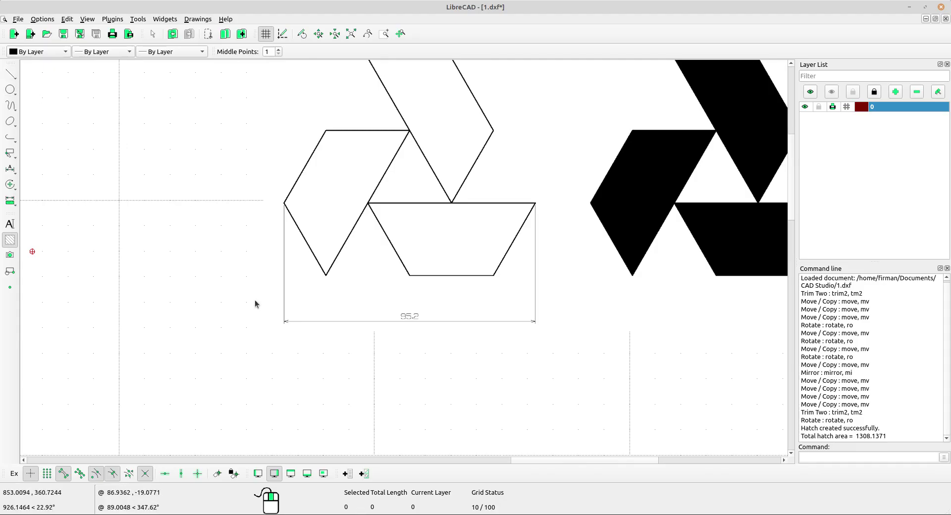
Draw a horizontal line 95.2 long in the empty area beside the outlined logo, using its start as snap point.
left_click(7, 79)
left_click(38, 97)
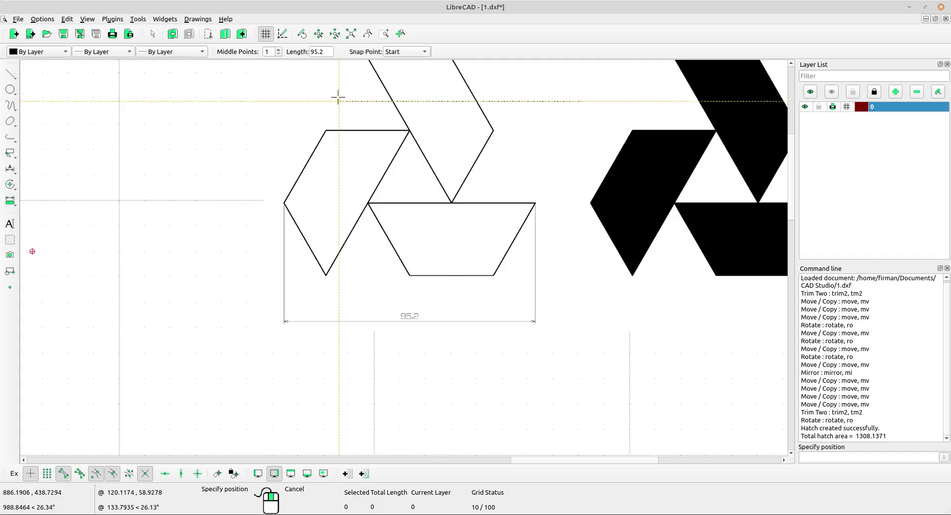
double_click(319, 51)
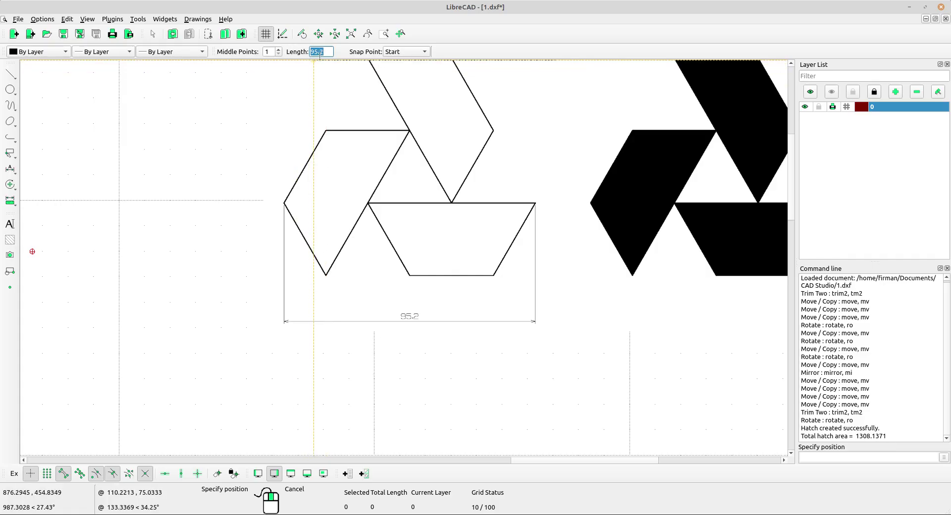
scroll(255, 137, "down", 3)
scroll(223, 165, "up", 2)
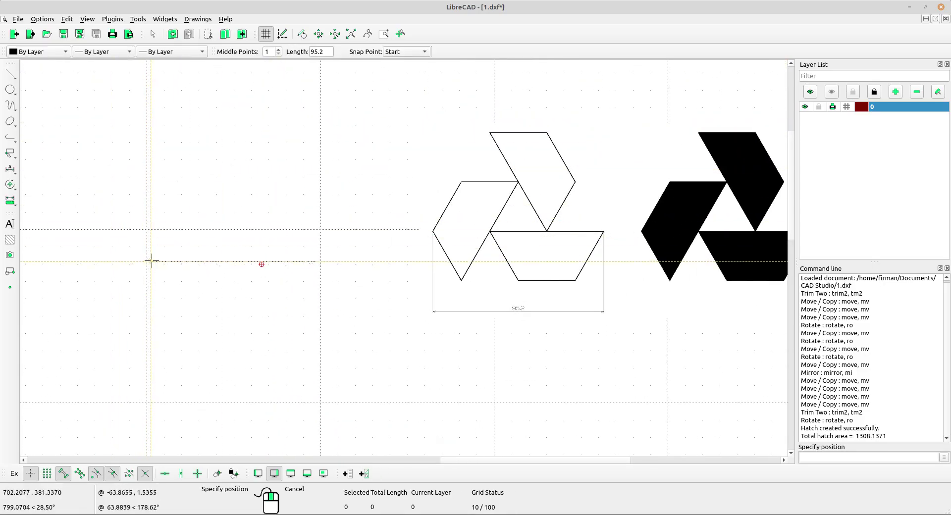
left_click(168, 246)
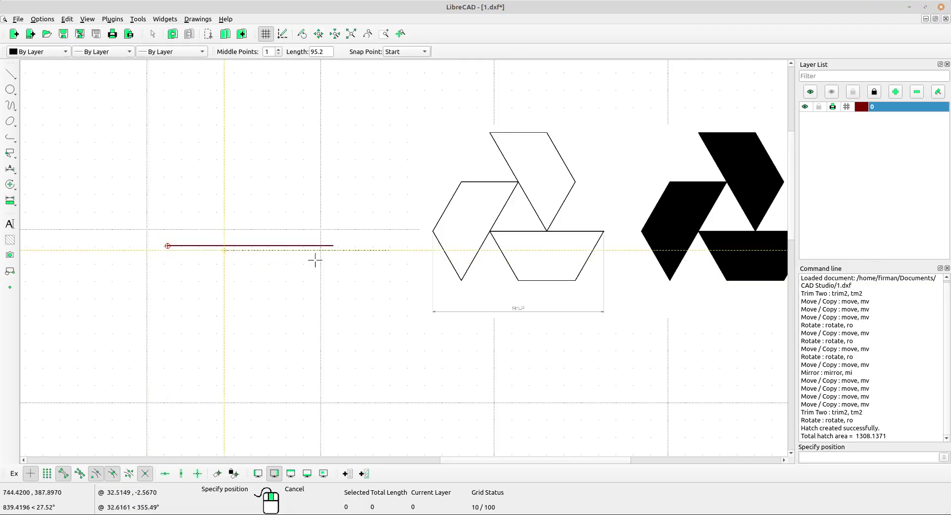
scroll(391, 263, "up", 1)
right_click(341, 194)
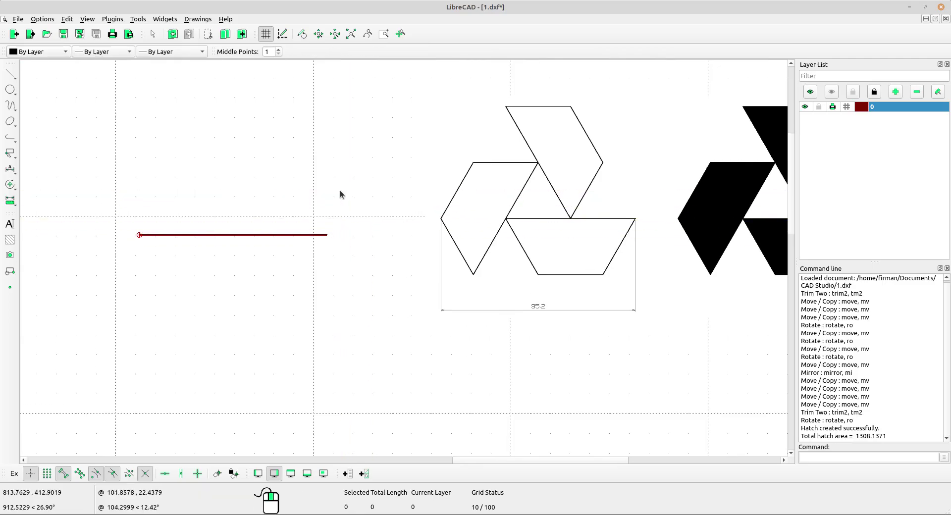
Sketch a freehand line in the lower trapezoid from the middle of its upper edge to its lower-left corner.
scroll(351, 236, "up", 2)
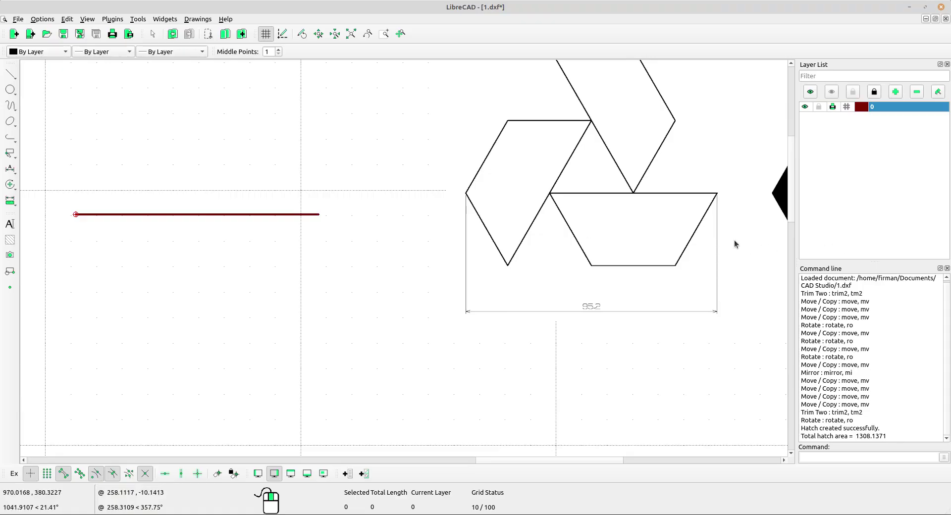
scroll(713, 248, "up", 1)
middle_click_drag(658, 270, 550, 334)
scroll(512, 240, "up", 1)
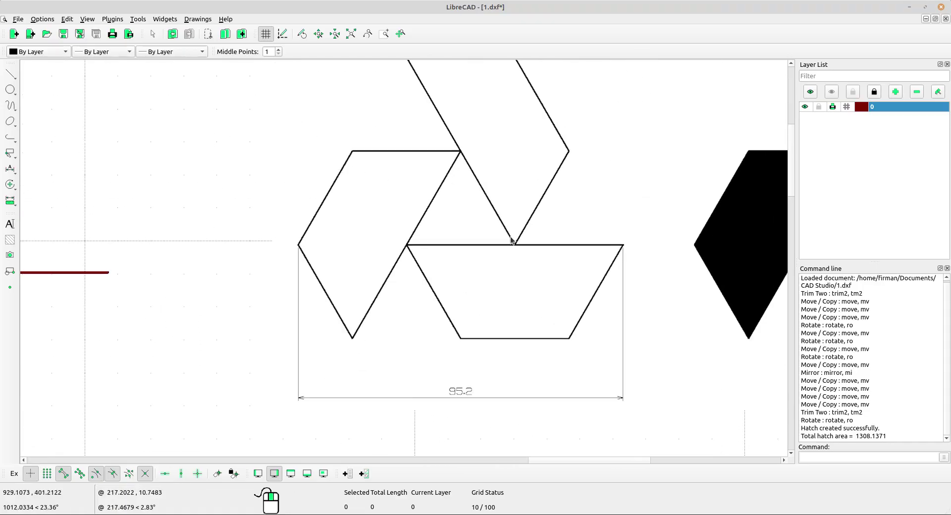
scroll(512, 241, "up", 1)
middle_click_drag(488, 232, 451, 227)
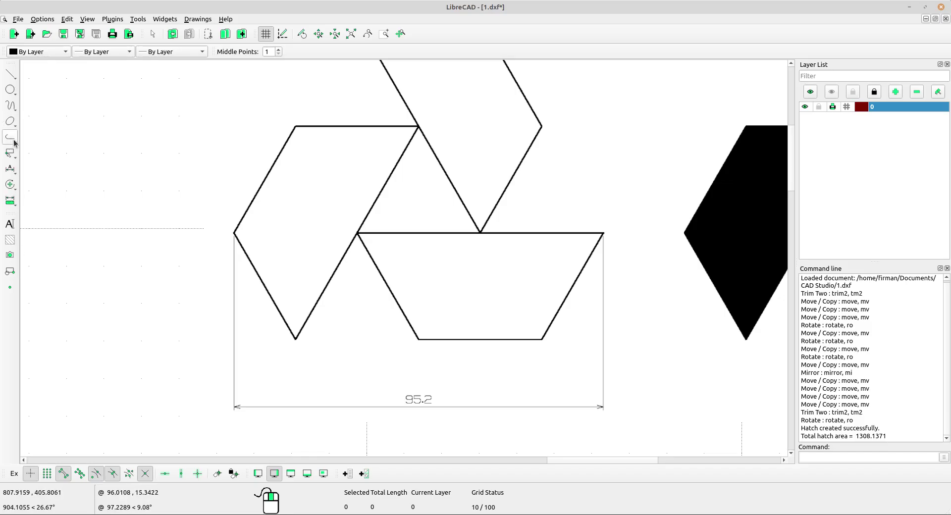
left_click(10, 105)
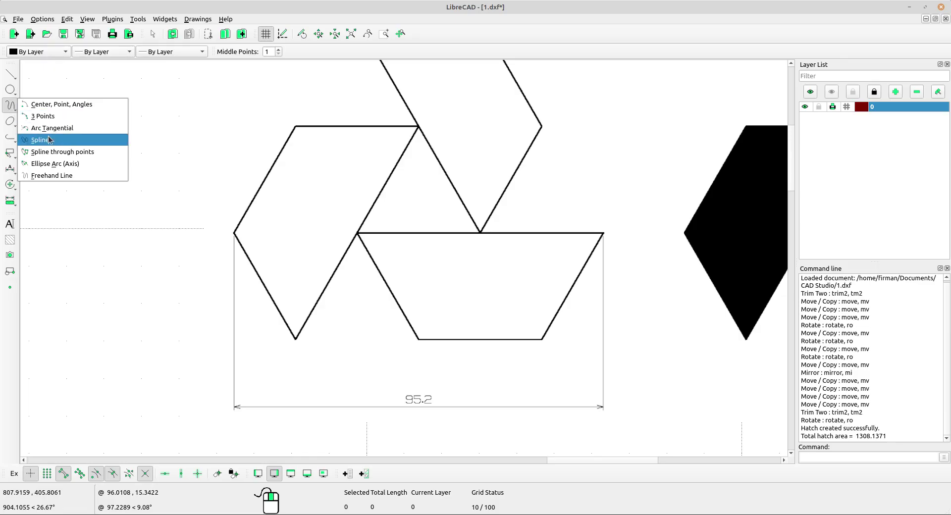
left_click(64, 176)
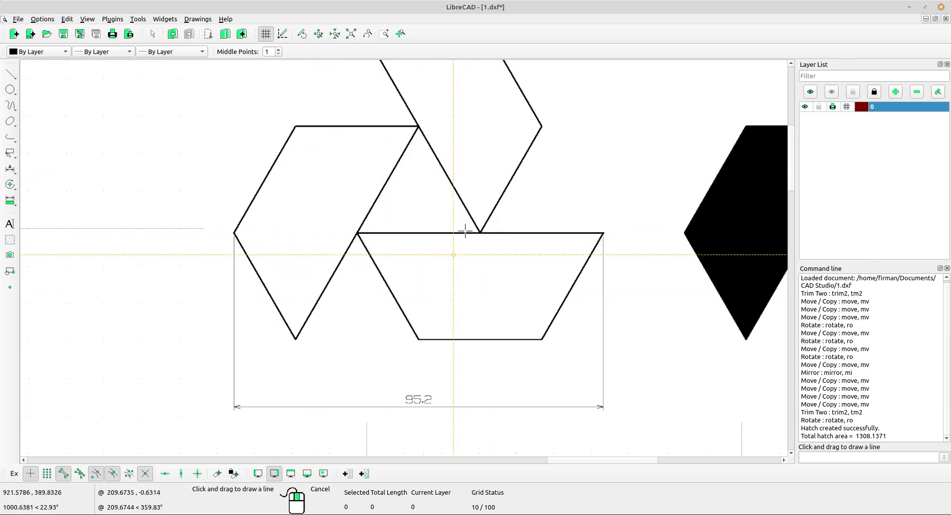
middle_click_drag(505, 190, 471, 251)
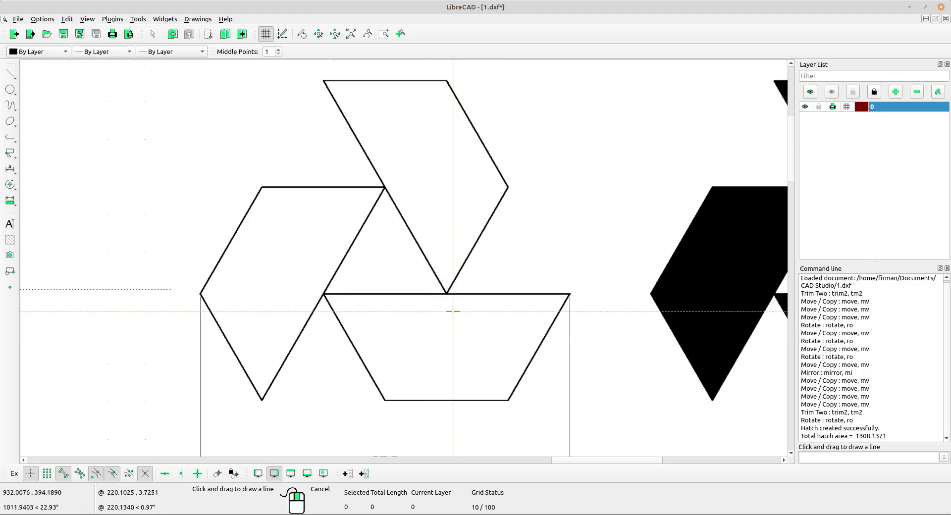
scroll(453, 311, "up", 1)
middle_click_drag(451, 299, 446, 256)
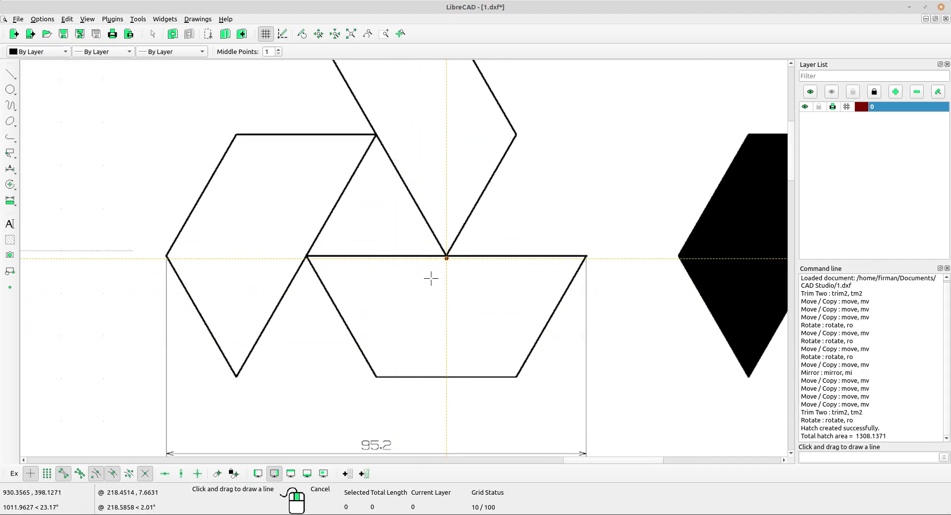
left_click_drag(446, 257, 378, 376)
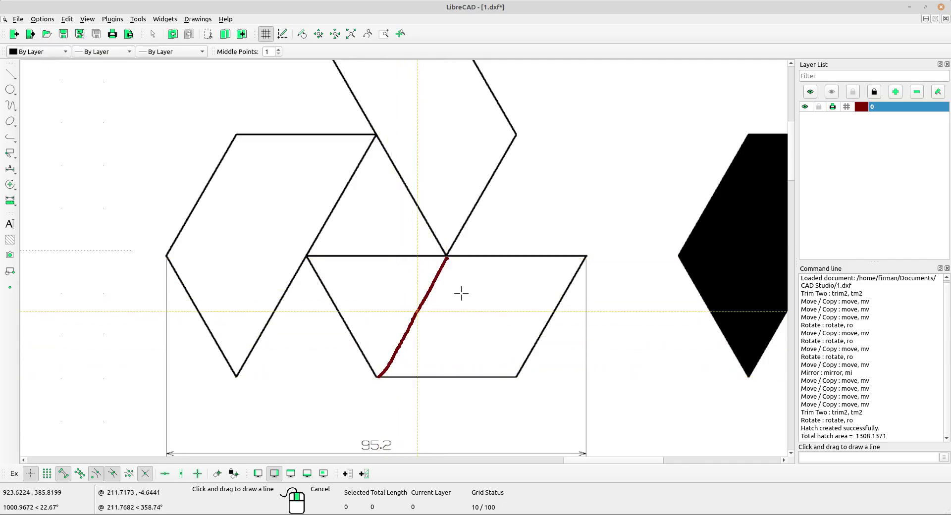
mouse_move(446, 257)
left_mouse_down()
mouse_move(488, 344)
mouse_move(519, 376)
left_mouse_up()
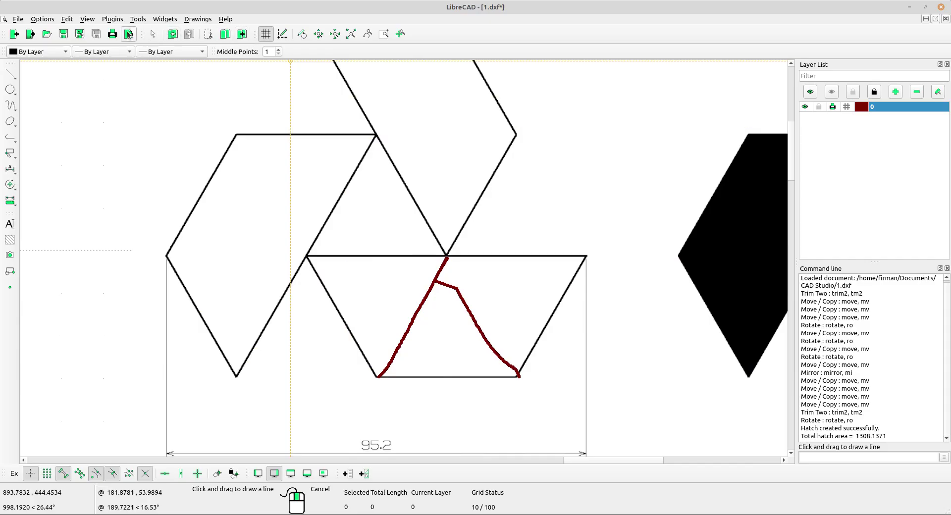
left_click(173, 33)
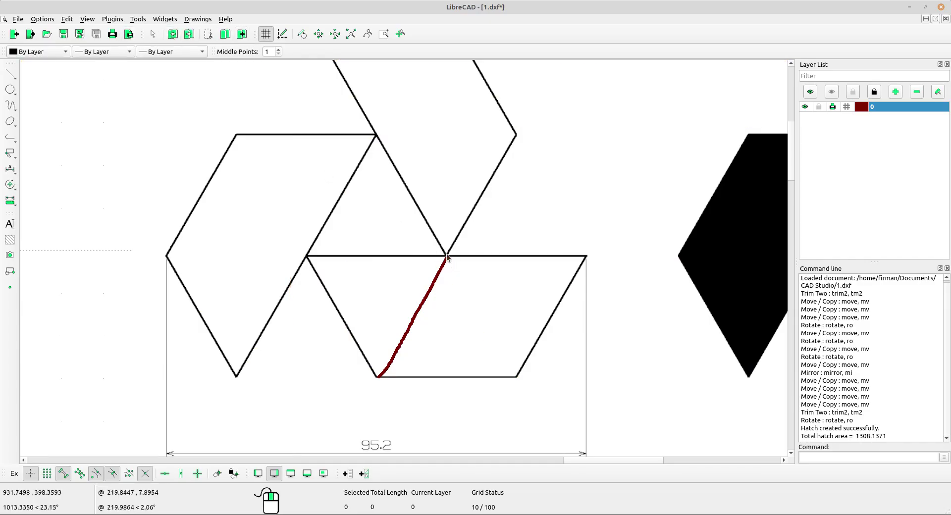
left_click(10, 122)
left_click(13, 137)
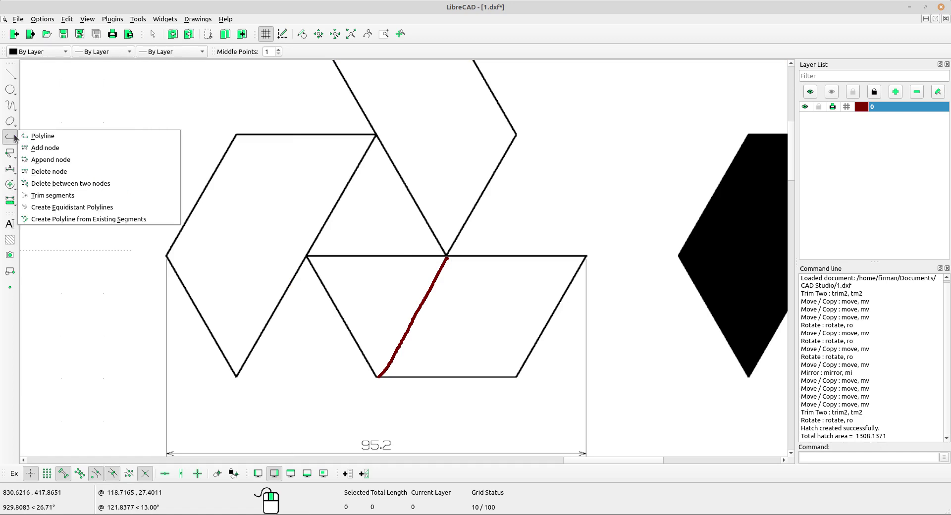
Sketch a freehand line from near the upper-edge midpoint of the lower trapezoid to its lower-right corner.
left_click(11, 105)
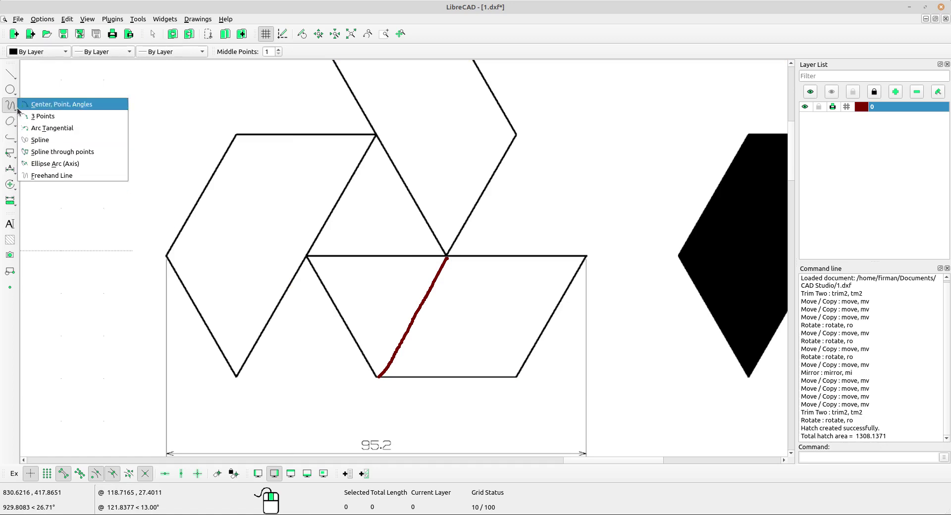
left_click(46, 178)
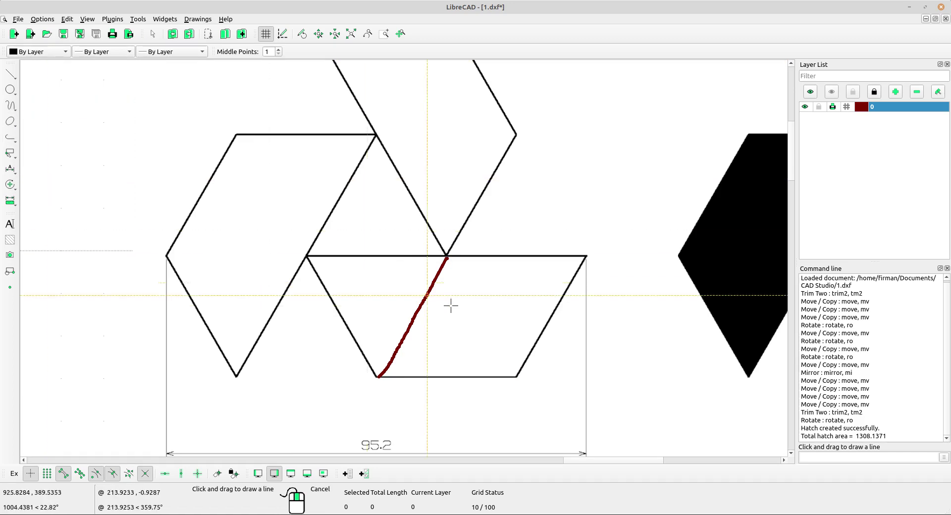
mouse_move(441, 270)
left_mouse_down()
mouse_move(484, 316)
mouse_move(515, 374)
left_mouse_up()
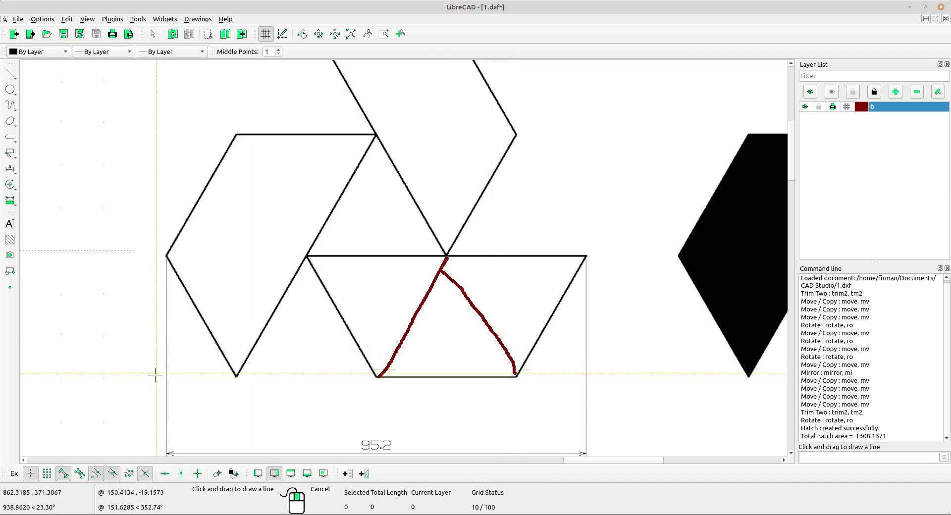
Turn on exclusive snap mode with free snap, and sketch two freehand lines dividing the logo's left trapezoid into triangles.
left_click(14, 476)
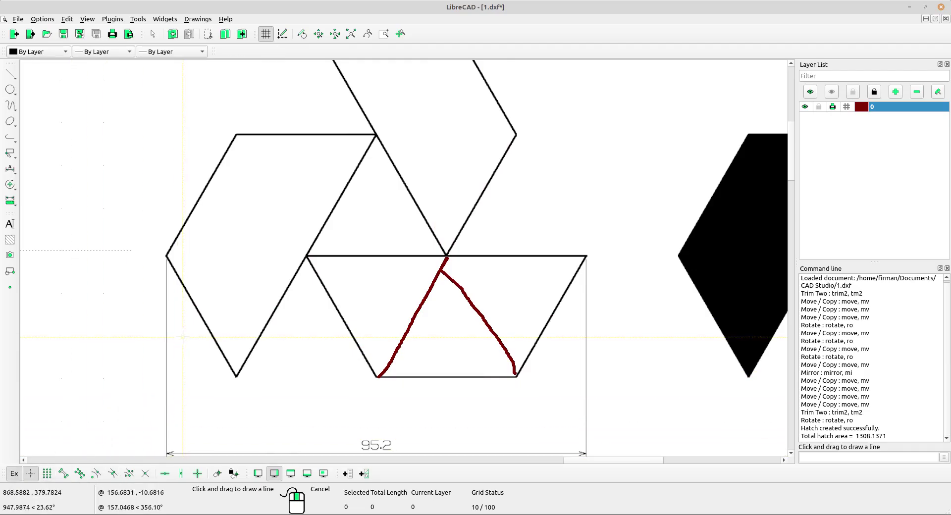
left_click_drag(165, 254, 307, 253)
left_click_drag(237, 136, 306, 254)
Sketch two freehand lines dividing the logo's upper trapezoid into triangles, meeting at the midpoint of its long edge.
middle_click_drag(389, 218, 384, 282)
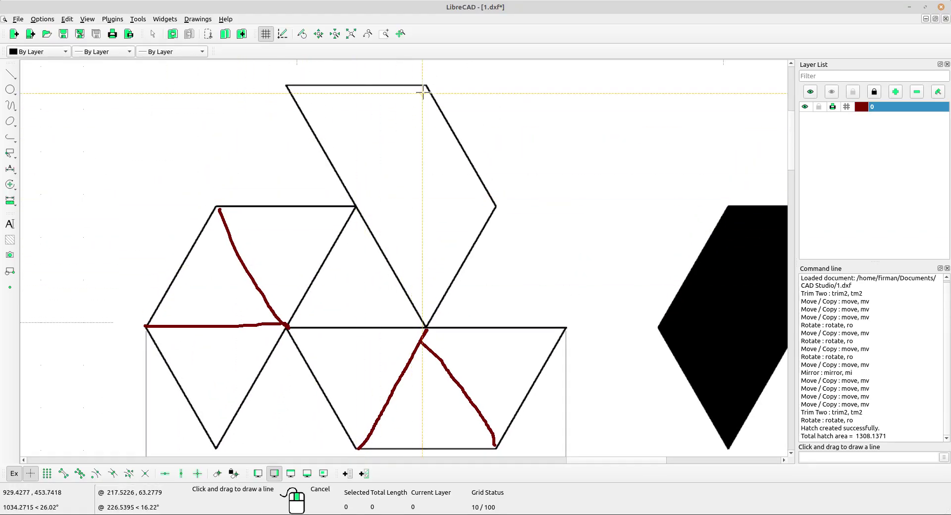
mouse_move(429, 87)
left_mouse_down()
mouse_move(382, 148)
mouse_move(357, 206)
mouse_move(495, 207)
left_mouse_up()
scroll(487, 188, "down", 2)
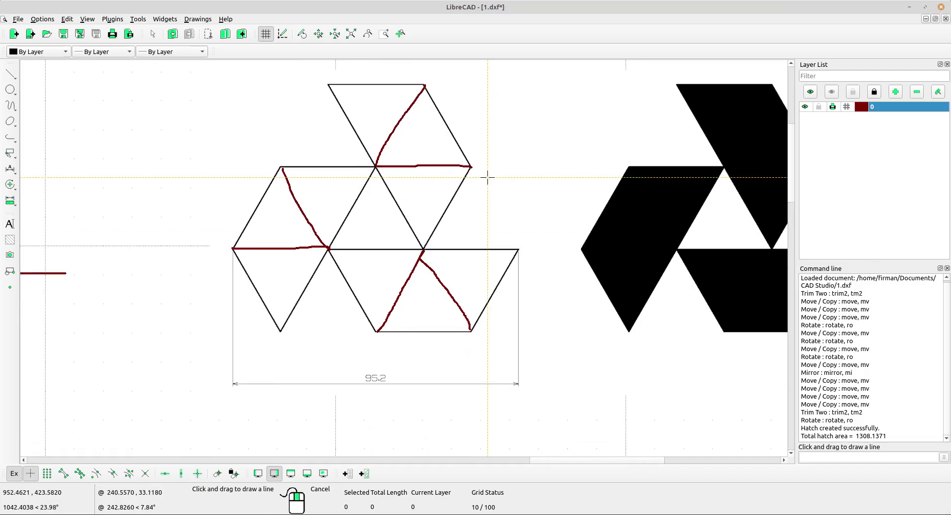
Compare the subdivided logo outline and its overall width dimension with the separate horizontal line.
scroll(488, 176, "down", 1)
middle_click_drag(328, 248, 484, 244)
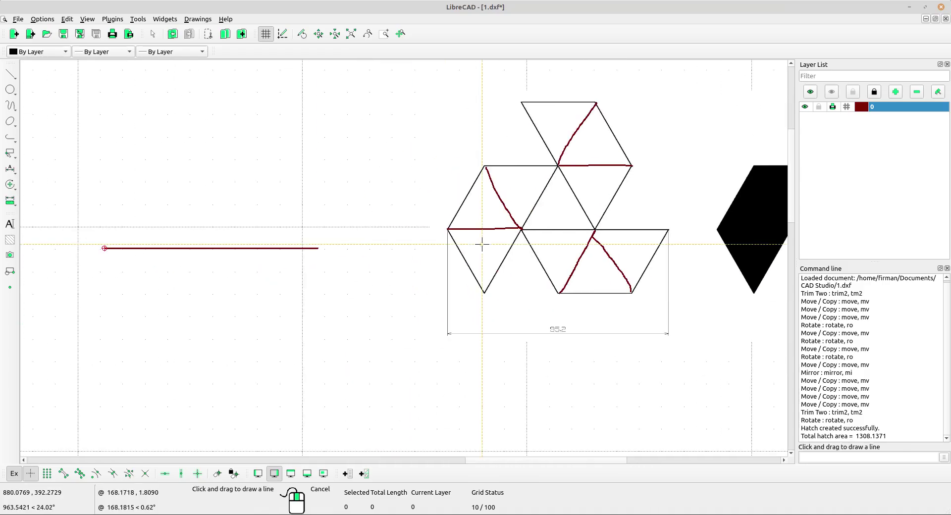
scroll(509, 228, "up", 2)
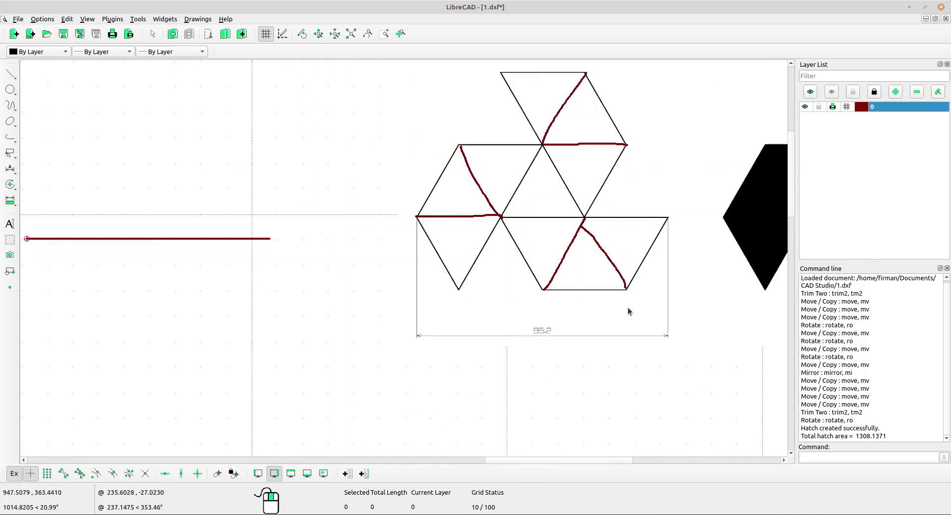
mouse_move(628, 312)
middle_mouse_down()
mouse_move(478, 213)
mouse_move(564, 275)
mouse_move(536, 265)
middle_mouse_up()
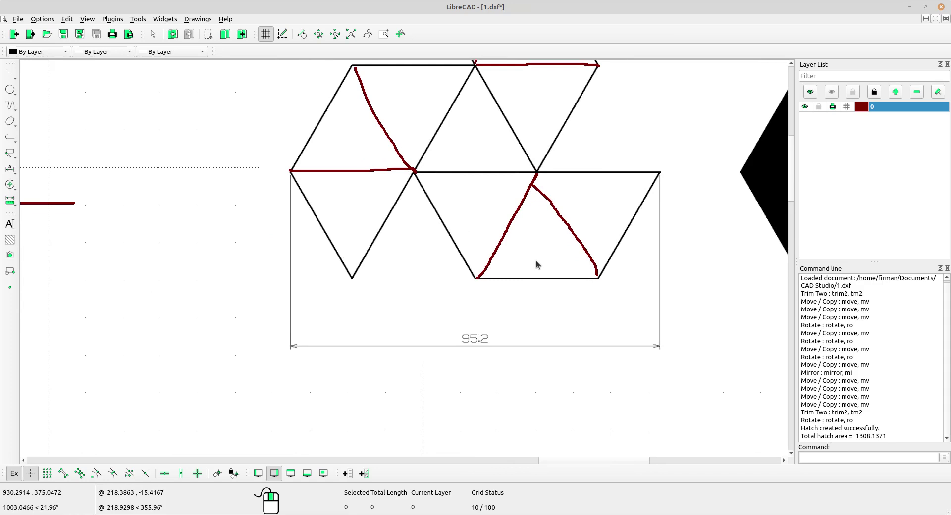
scroll(536, 261, "down", 1)
middle_click_drag(319, 325, 513, 361)
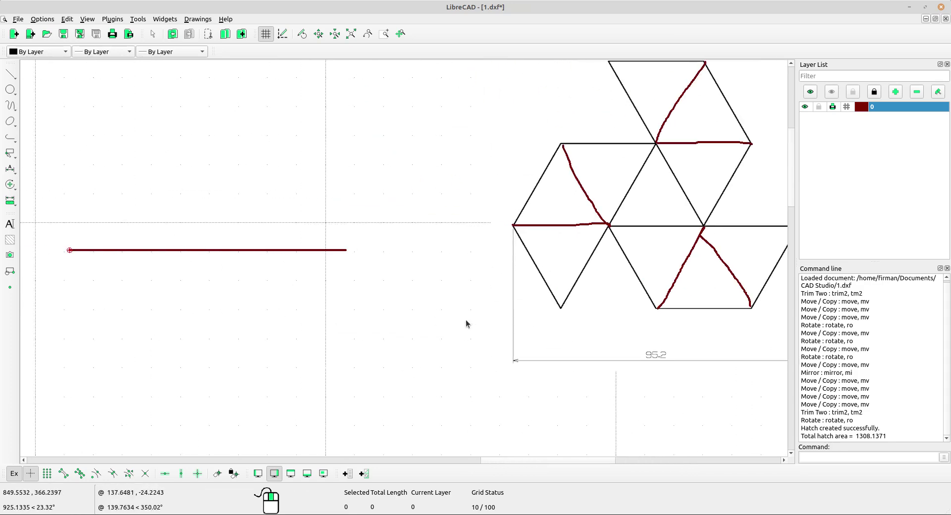
middle_click_drag(466, 324, 429, 283)
scroll(412, 234, "down", 1)
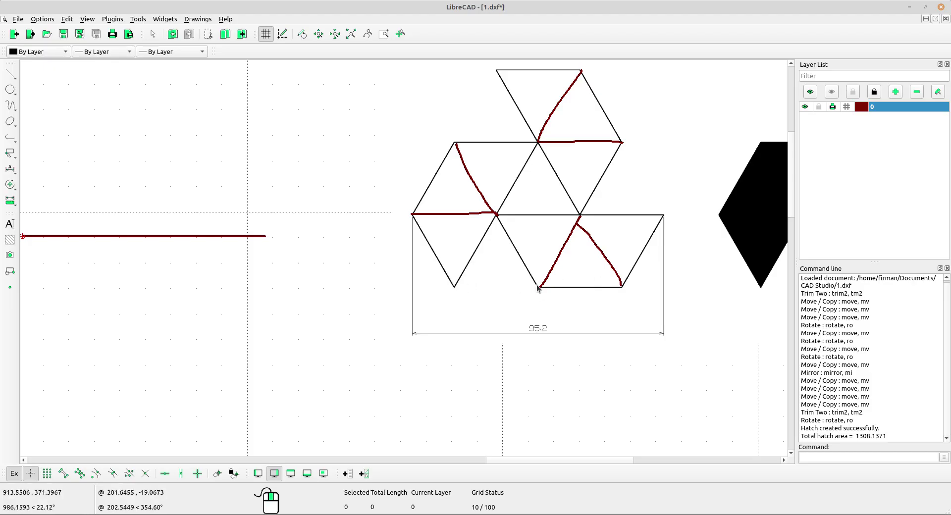
Sketch freehand loops around the lower trapezoid's short edge and the gap between that trapezoid and the left trapezoid's lowest tip.
scroll(597, 303, "up", 1)
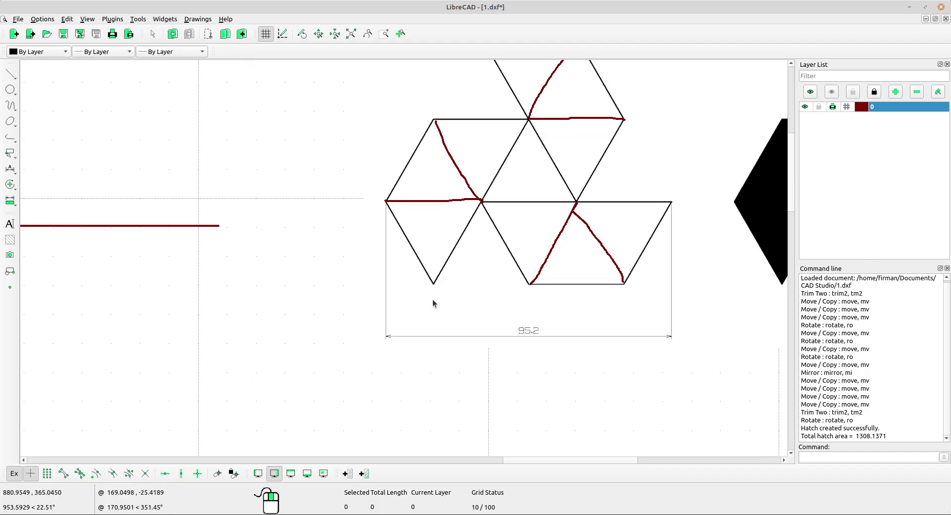
left_click(12, 125)
left_click(13, 107)
left_click(15, 108)
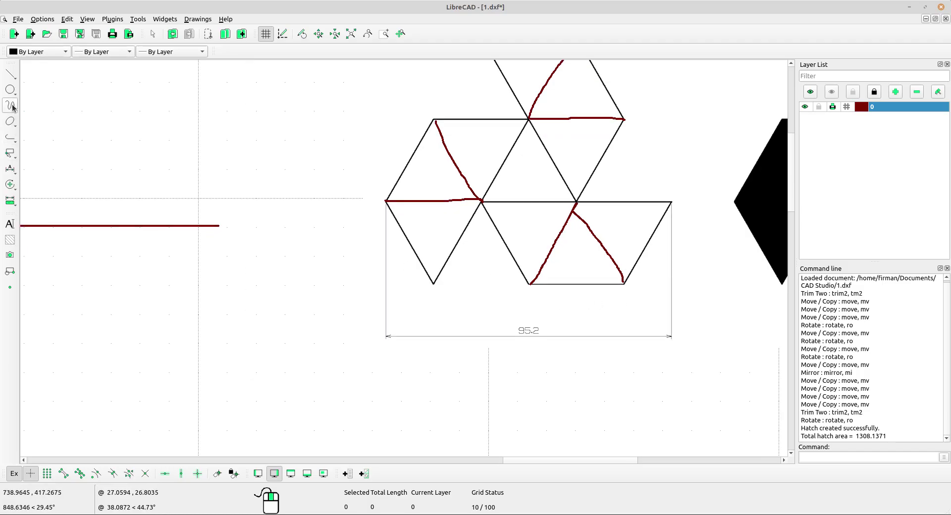
left_click(16, 108)
left_click(90, 177)
scroll(671, 324, "up", 2)
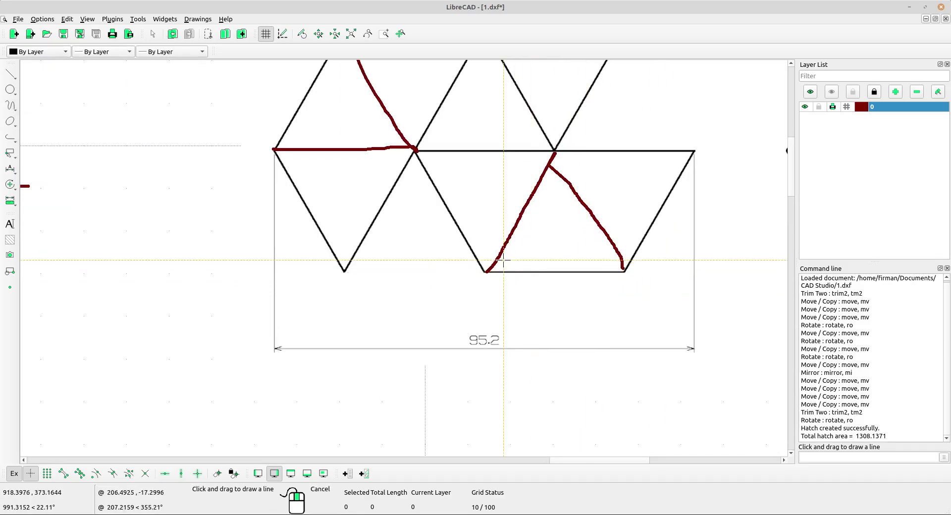
mouse_move(534, 263)
left_mouse_down()
mouse_move(478, 280)
mouse_move(619, 276)
mouse_move(556, 259)
mouse_move(488, 269)
left_mouse_up()
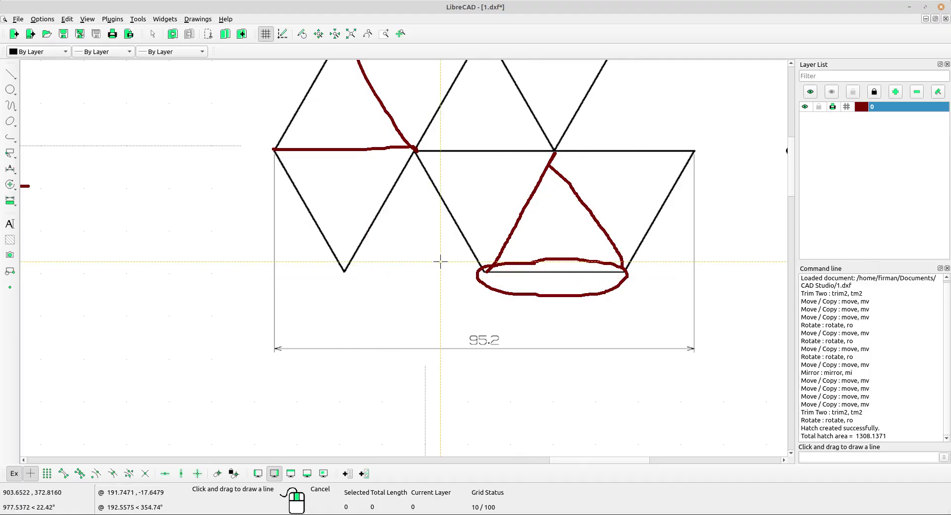
mouse_move(469, 262)
left_mouse_down()
mouse_move(340, 272)
mouse_move(471, 285)
mouse_move(478, 270)
left_mouse_up()
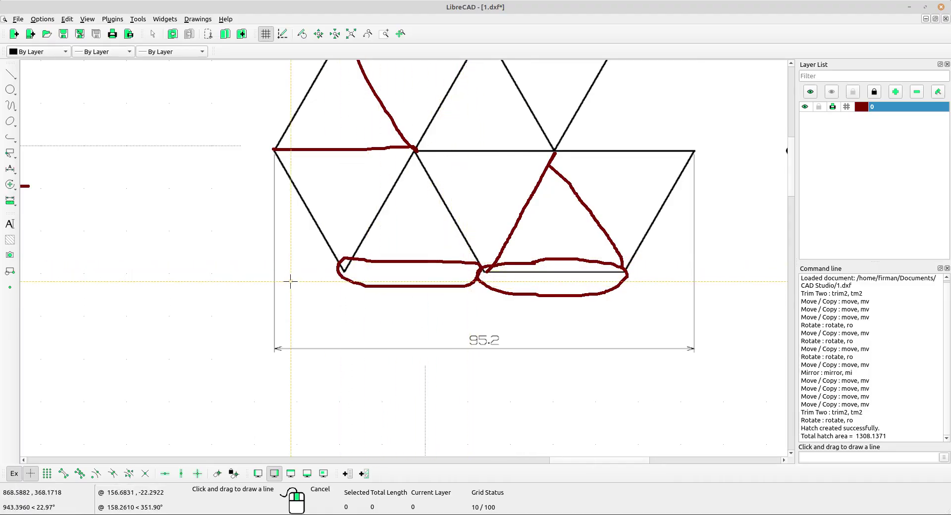
Sketch two freehand loops marking the short half-edge segments at both outer ends of the logo's overall width.
mouse_move(332, 263)
left_mouse_down()
mouse_move(258, 270)
mouse_move(329, 279)
mouse_move(332, 263)
left_mouse_up()
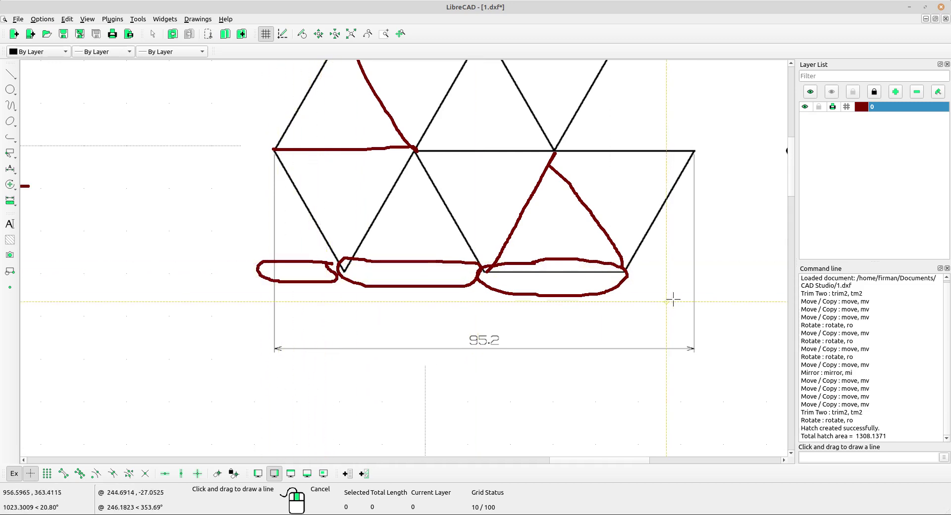
mouse_move(698, 282)
left_mouse_down()
mouse_move(633, 279)
mouse_move(698, 278)
left_mouse_up()
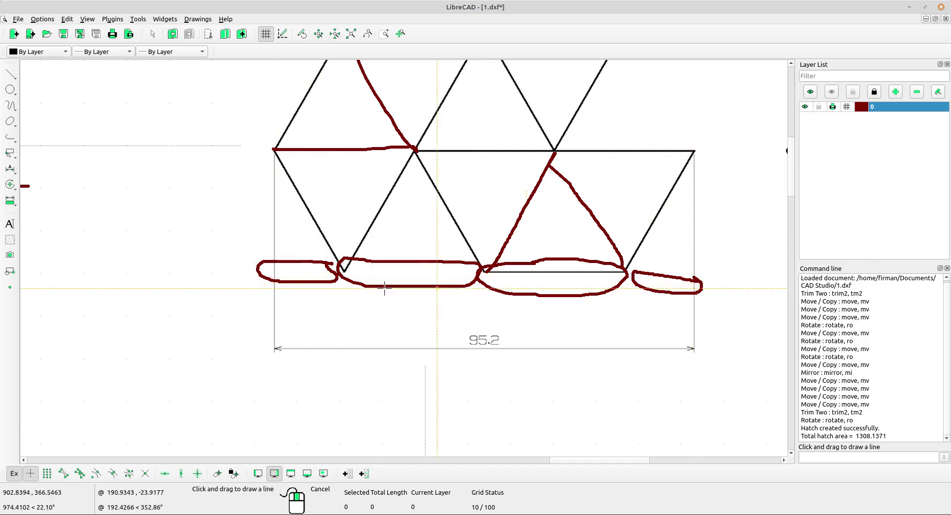
scroll(500, 283, "down", 1)
scroll(500, 283, "down", 1)
right_click(505, 283)
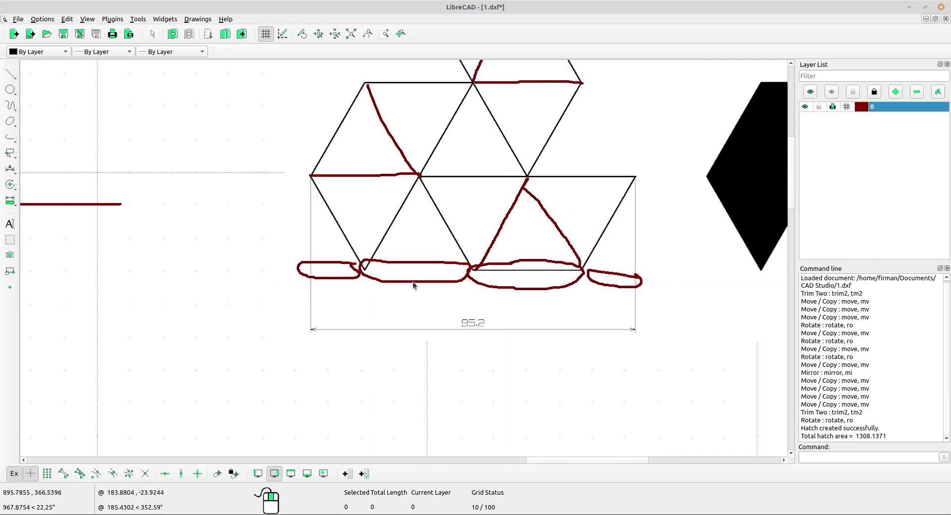
scroll(402, 290, "down", 1)
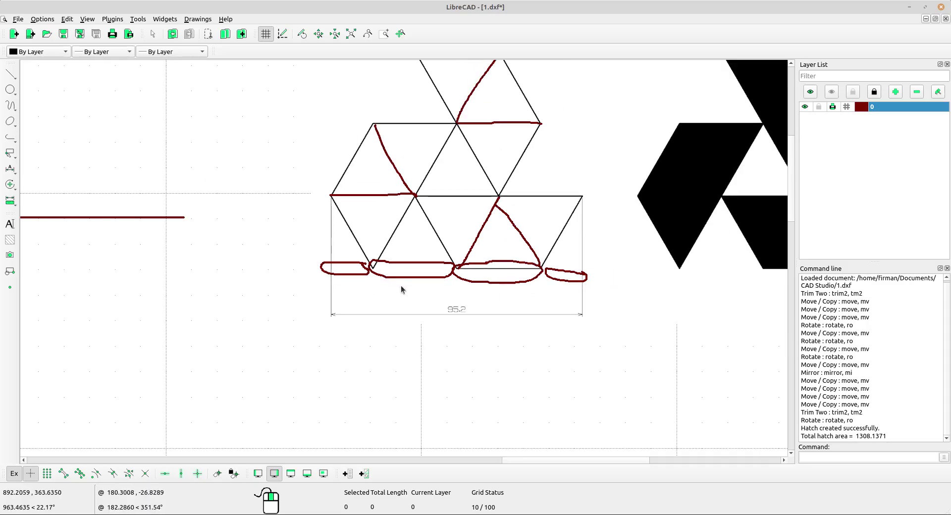
scroll(347, 258, "down", 2)
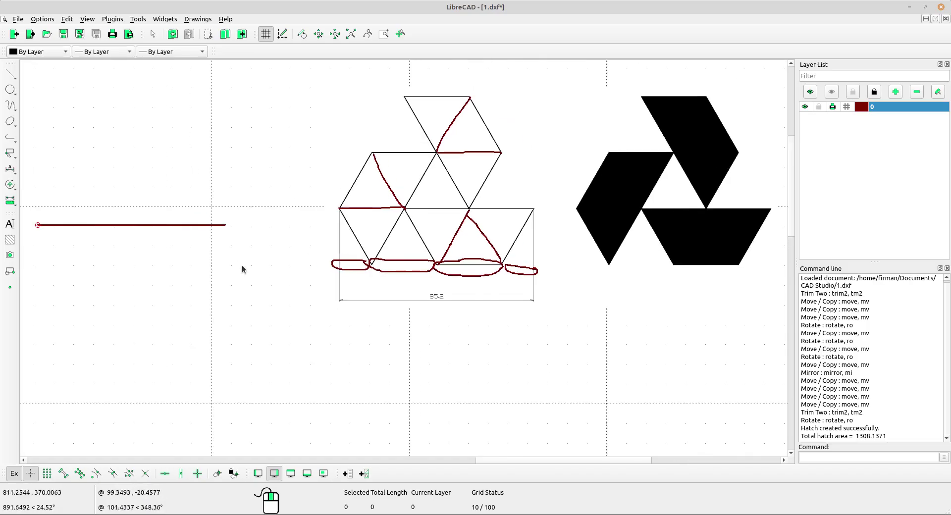
middle_click_drag(240, 267, 397, 265)
scroll(377, 227, "up", 1)
scroll(376, 227, "up", 1)
middle_click_drag(370, 219, 374, 241)
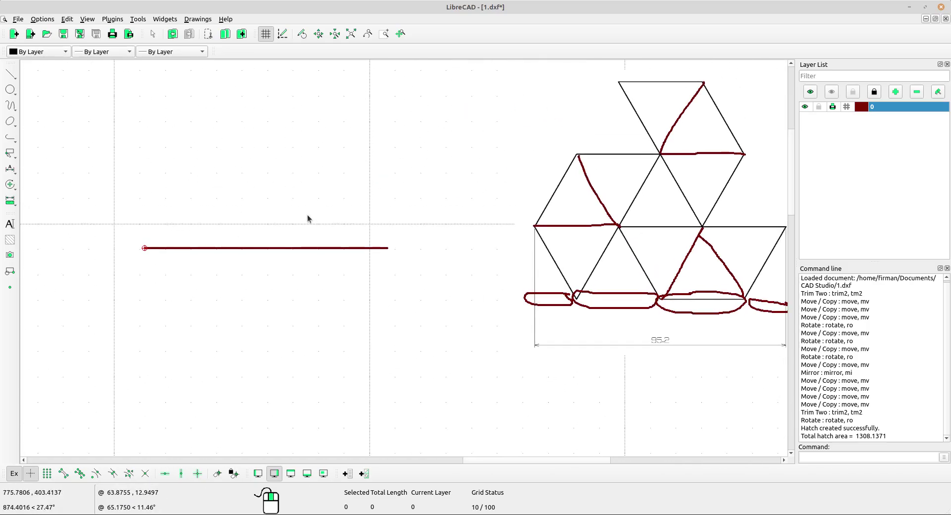
left_click(11, 74)
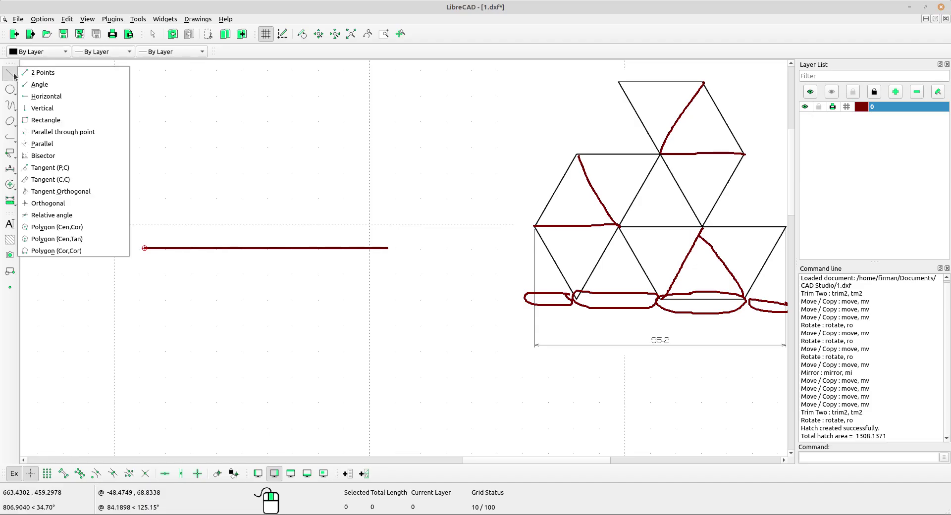
left_click(42, 108)
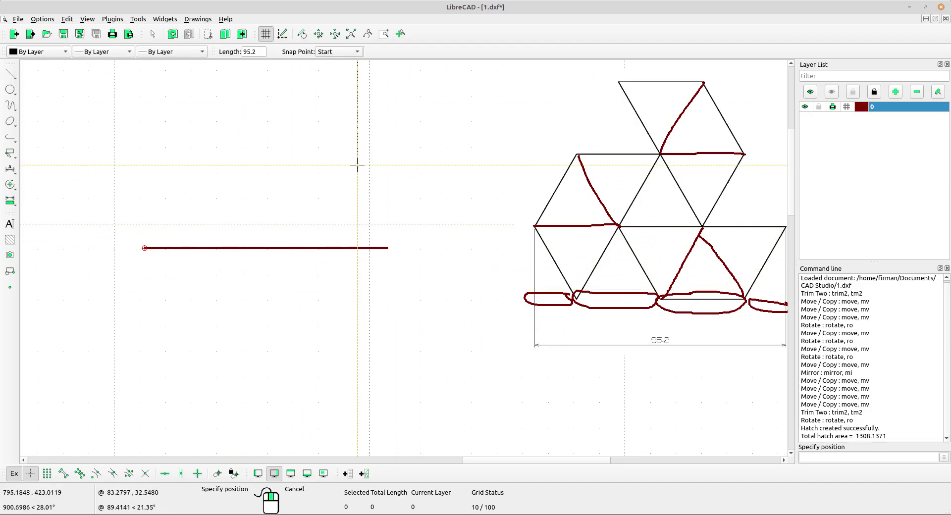
scroll(347, 151, "down", 1)
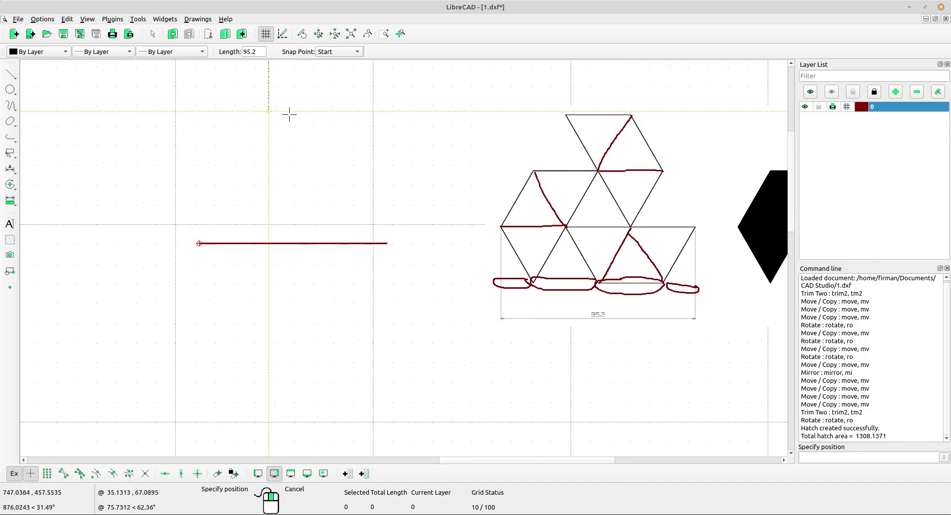
middle_click_drag(329, 138, 257, 174)
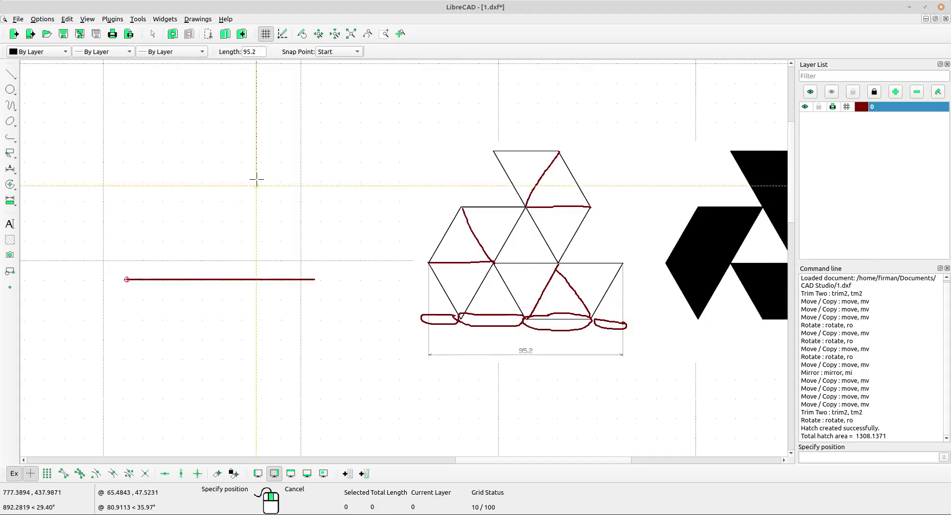
right_click(268, 148)
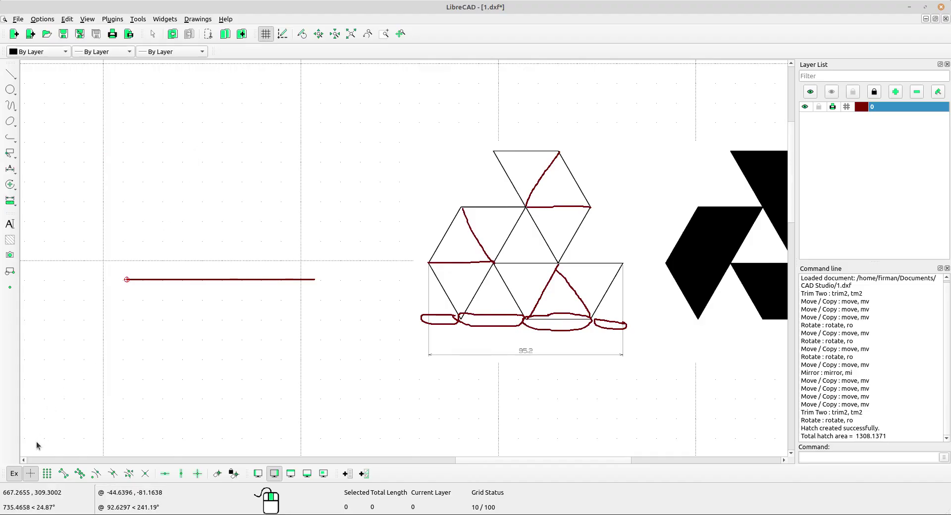
Turn off exclusive snapping, snap with 2 middle points, and draw 95.2-long vertical lines at the base line's ends and third points.
left_click(14, 474)
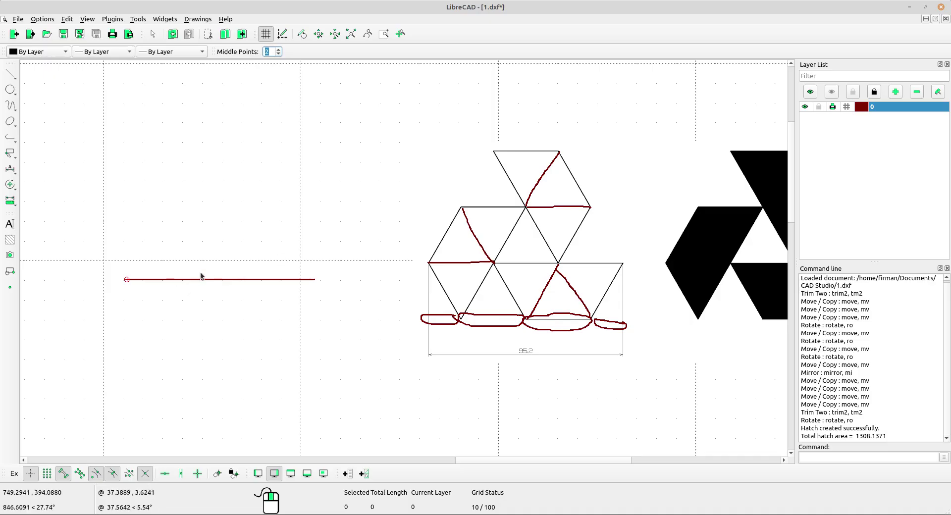
left_click(16, 75)
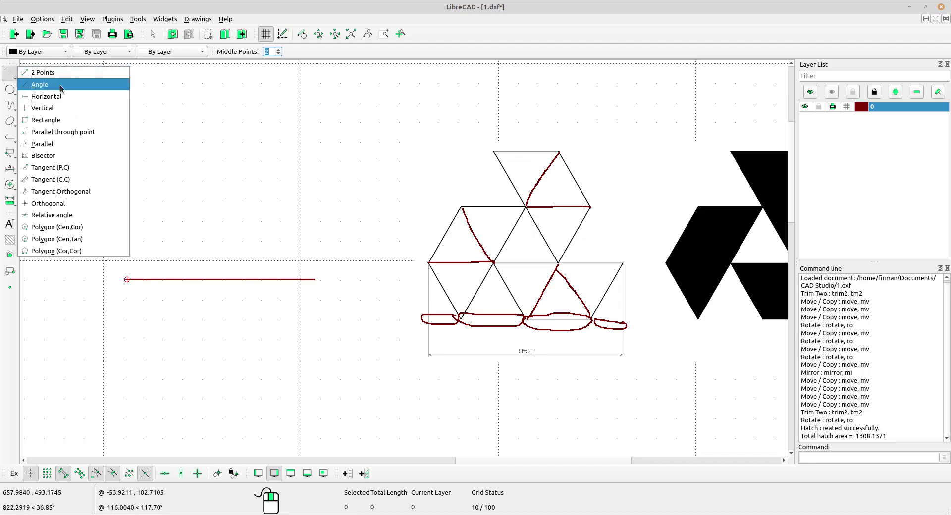
left_click(56, 112)
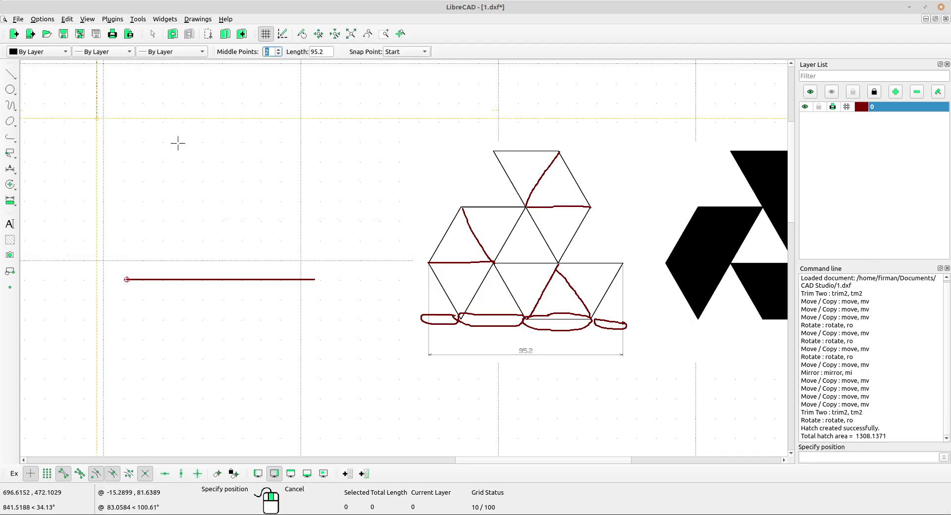
left_click(315, 279)
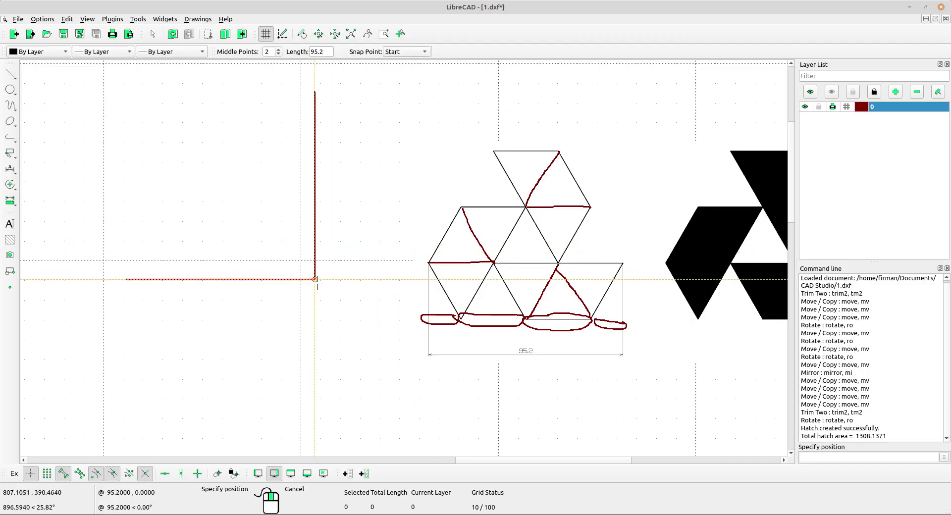
left_click(251, 279)
left_click(189, 279)
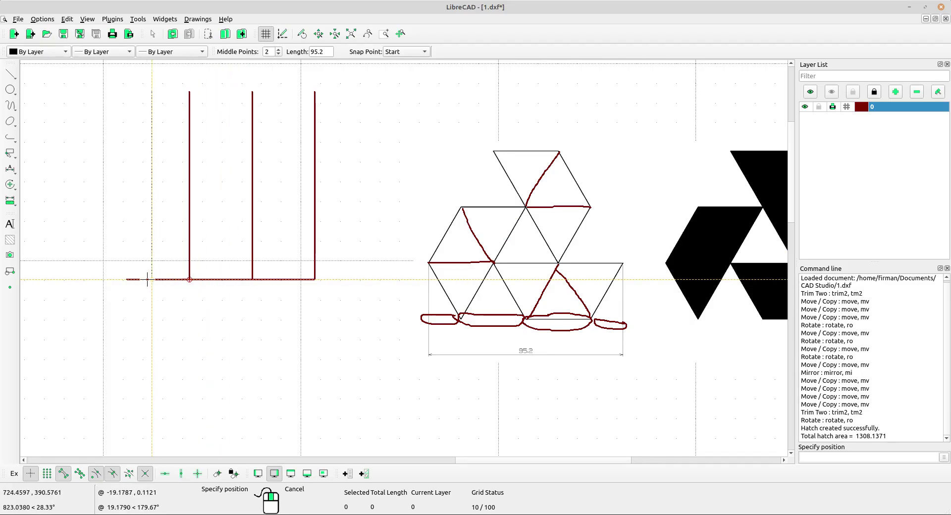
left_click(127, 280)
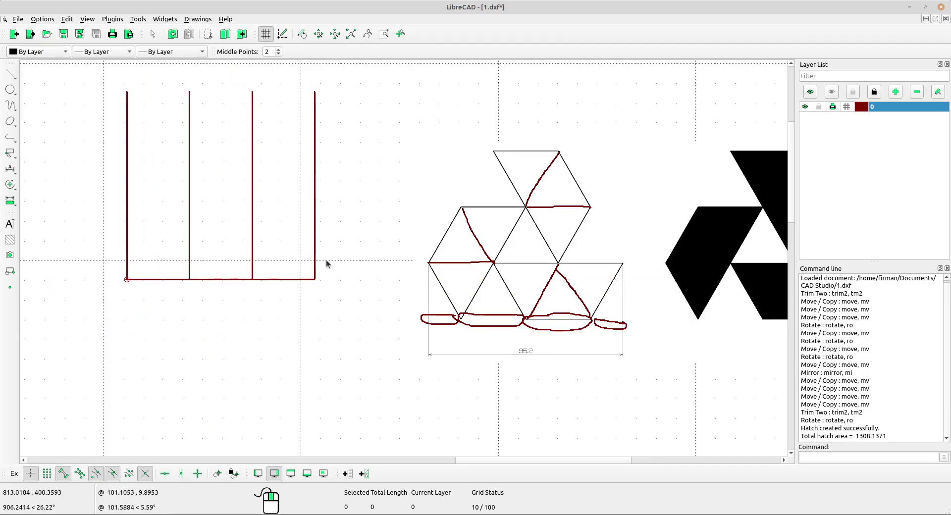
Trim the base line to the third vertical line with Trim Two, keeping only its right-hand third.
scroll(203, 286, "up", 1)
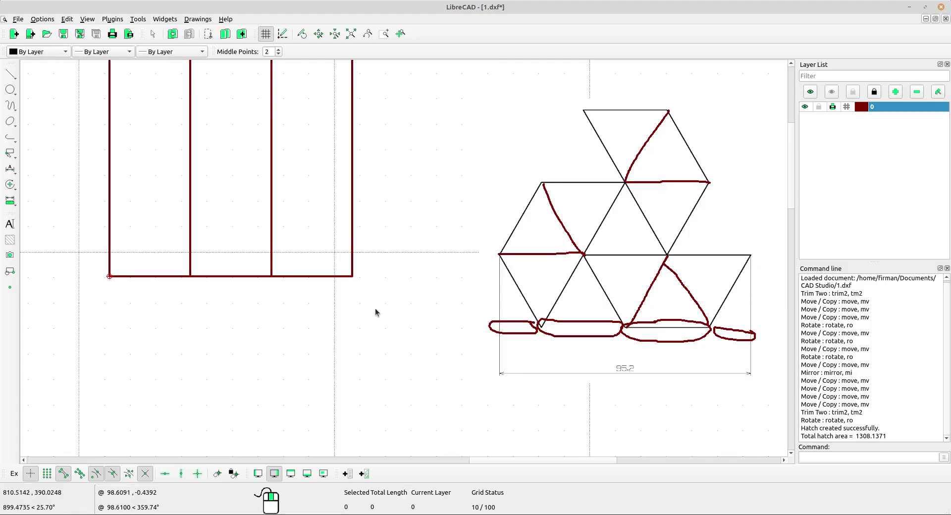
scroll(734, 327, "up", 1)
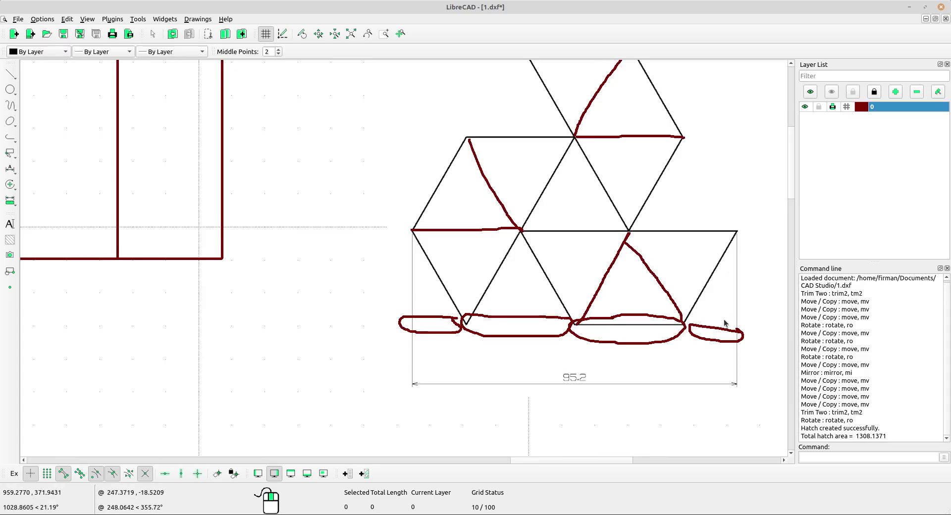
scroll(724, 323, "down", 1)
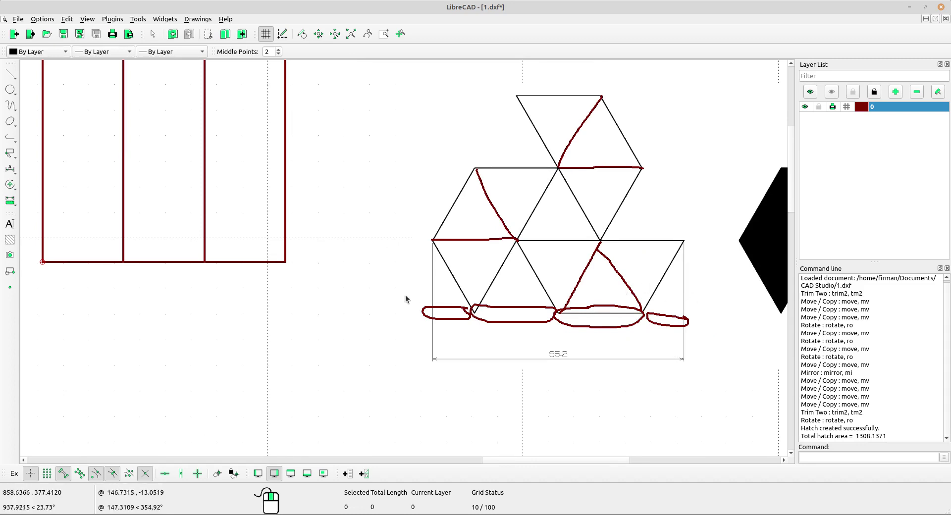
middle_click_drag(300, 306, 457, 314)
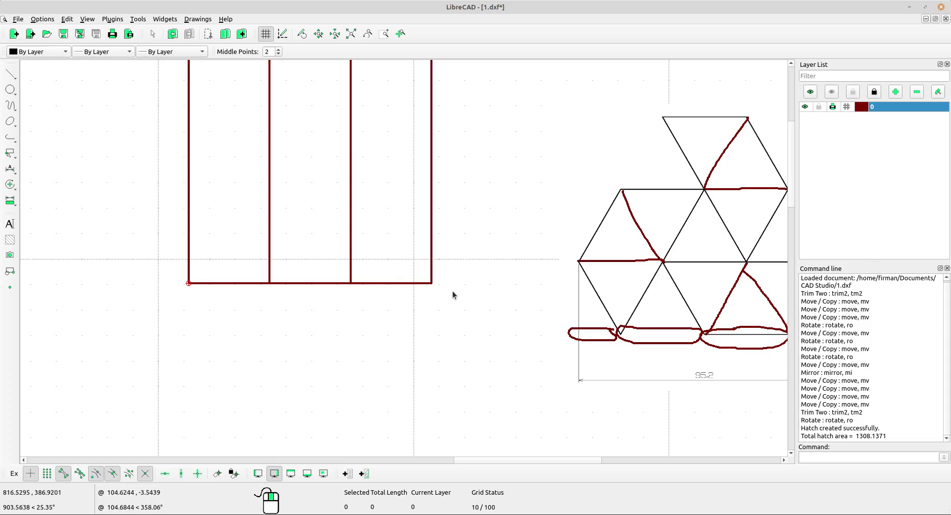
left_click(10, 184)
left_click(70, 279)
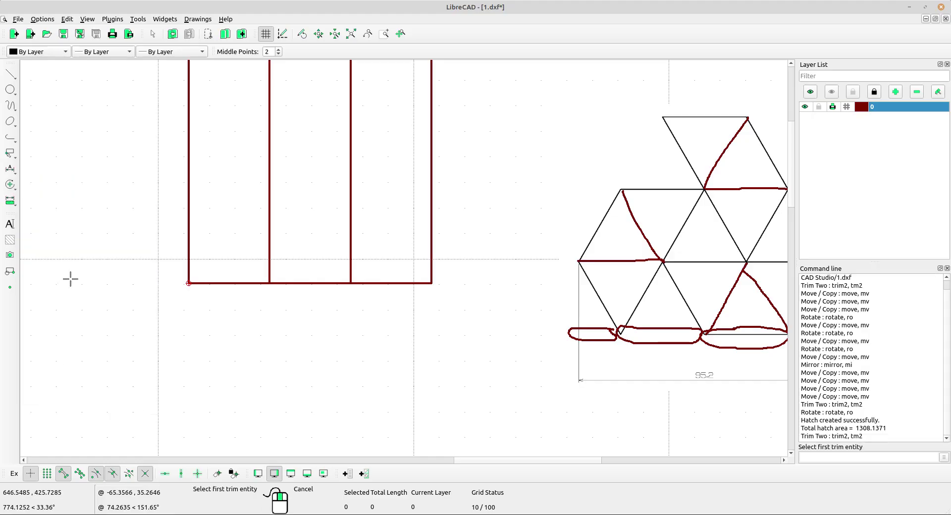
left_click(370, 282)
left_click(352, 266)
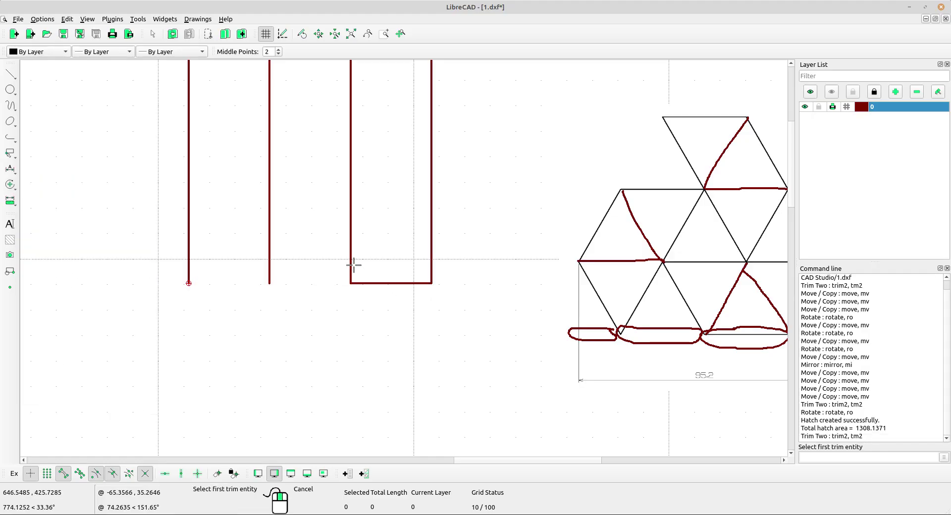
right_click(384, 191)
left_click_drag(378, 235, 335, 220)
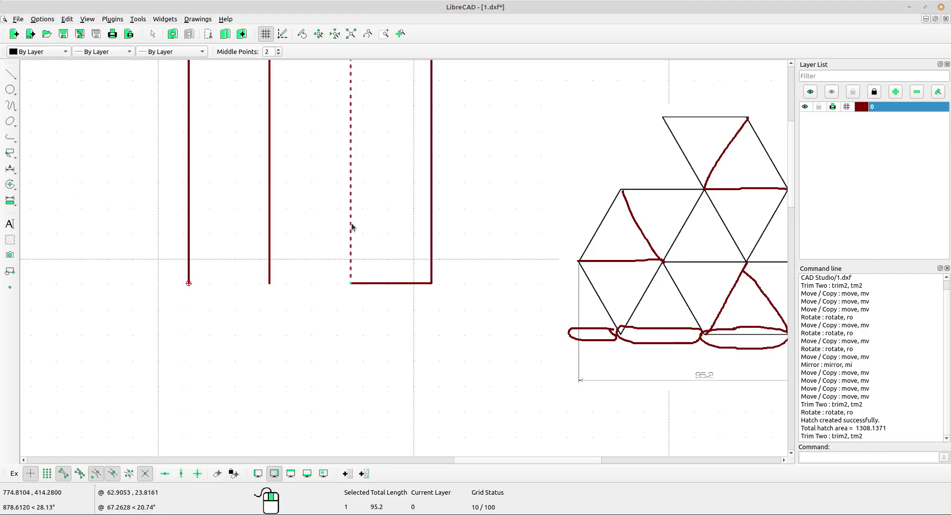
key("Escape")
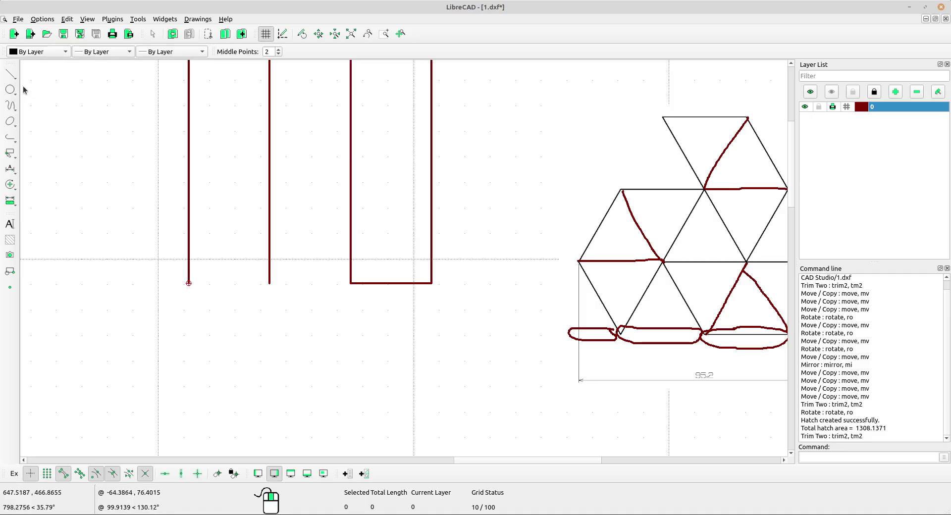
Set the middle points to 1 and draw a 95.2-long vertical line up from the midpoint of the trimmed base line.
left_click(10, 75)
left_click(42, 108)
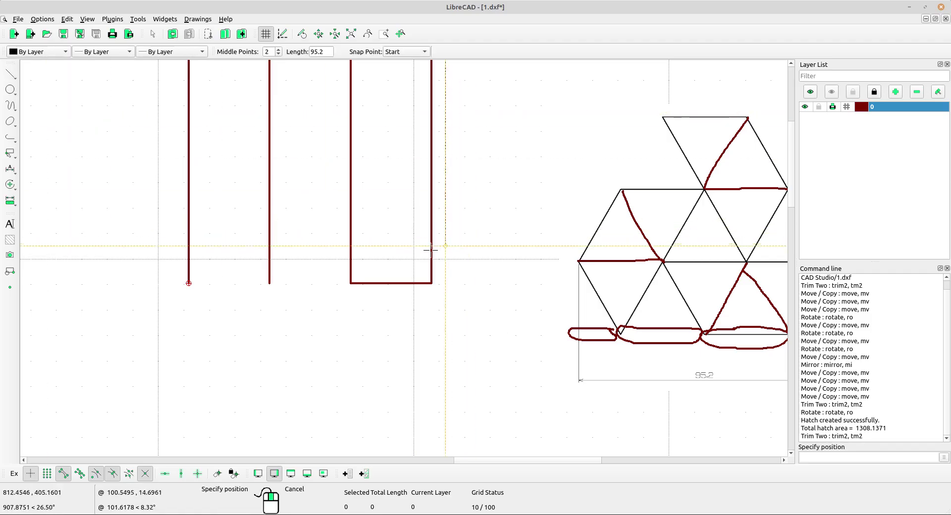
scroll(399, 283, "up", 2)
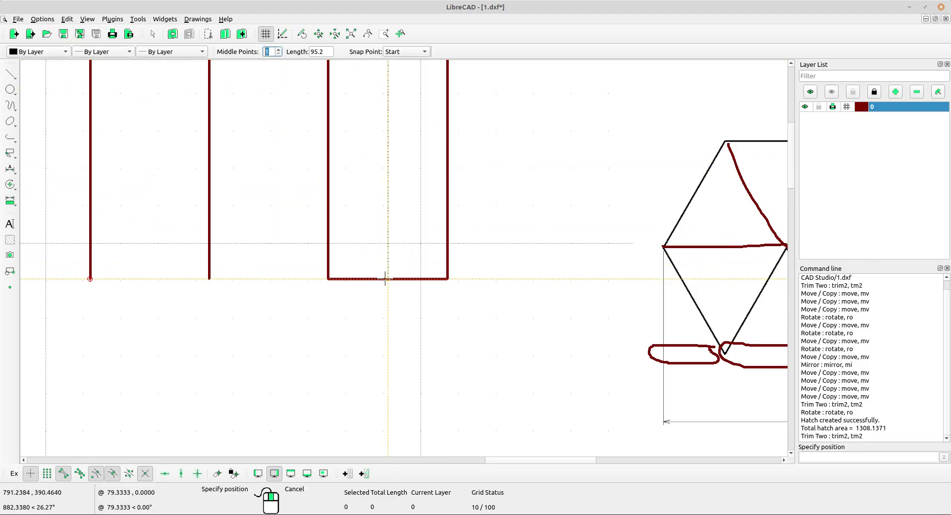
scroll(397, 278, "up", 2)
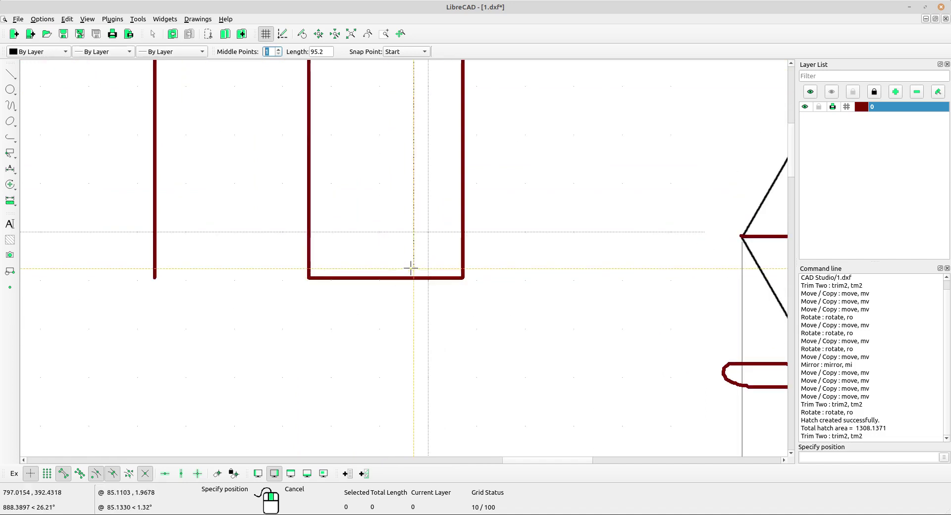
left_click(386, 278)
scroll(401, 238, "down", 7)
right_click(411, 201)
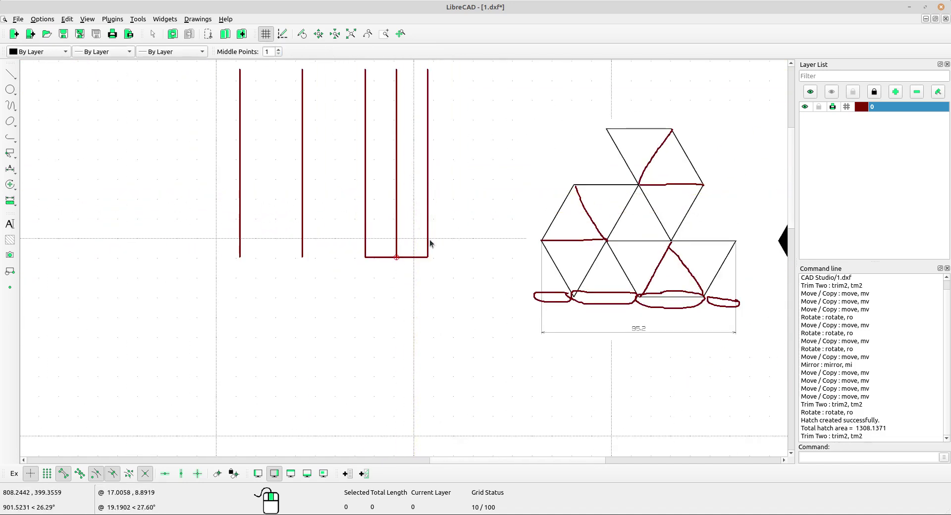
scroll(404, 265, "up", 1)
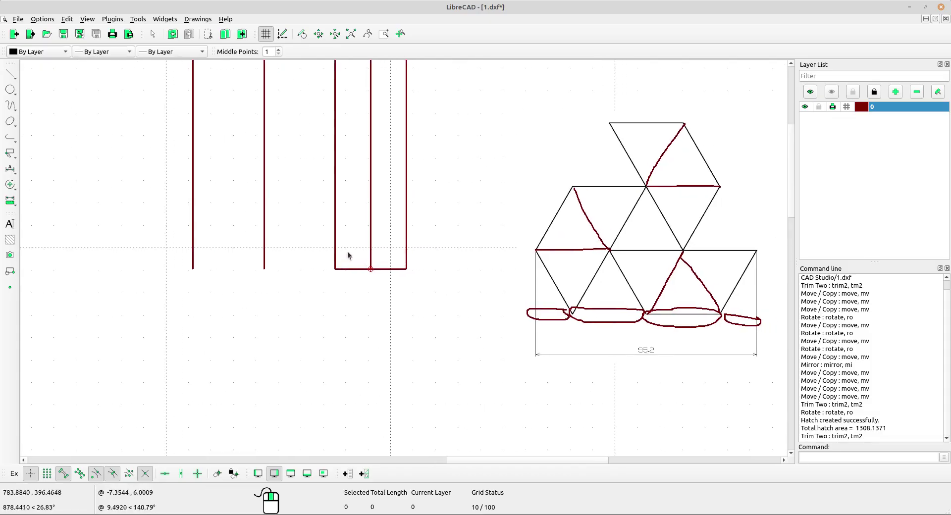
Copy the vertical line at the base line's left end half a segment to the left with Move/Copy, keeping the original.
left_click(331, 251)
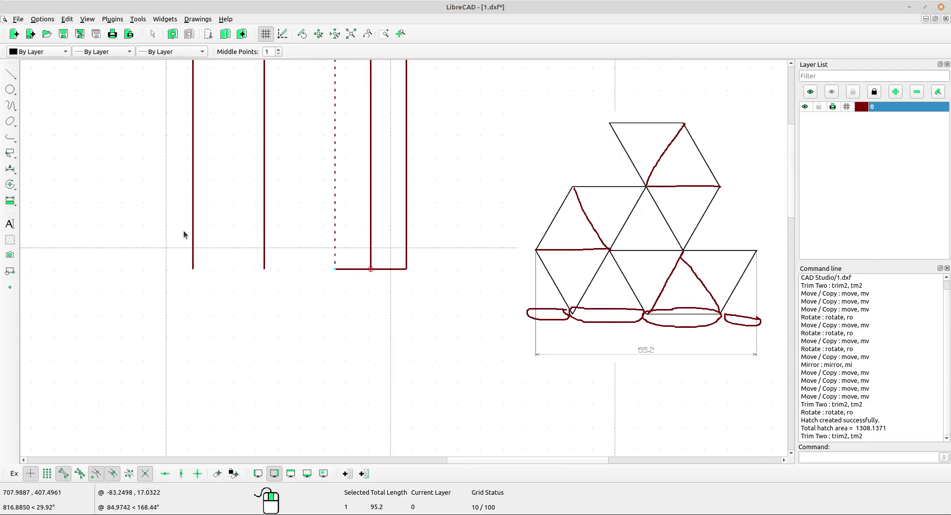
left_click(9, 169)
left_click(45, 183)
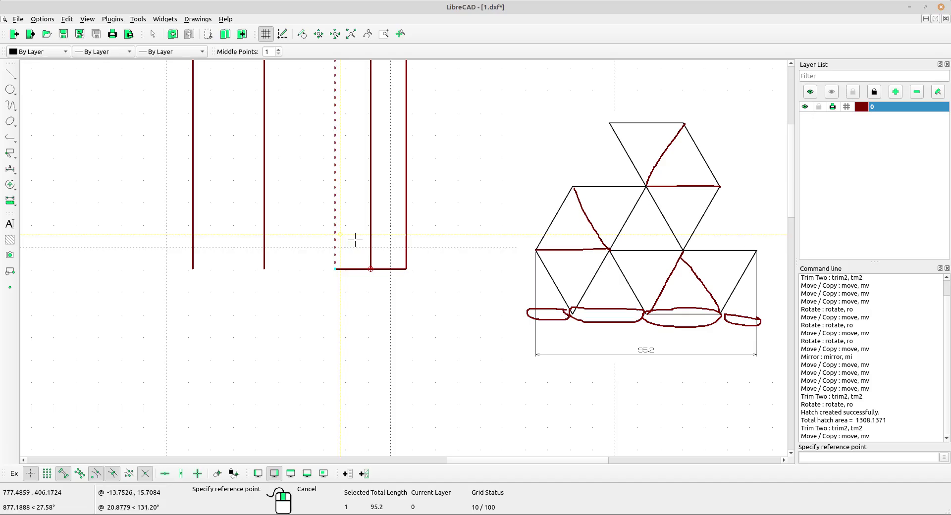
left_click(371, 269)
left_click(335, 269)
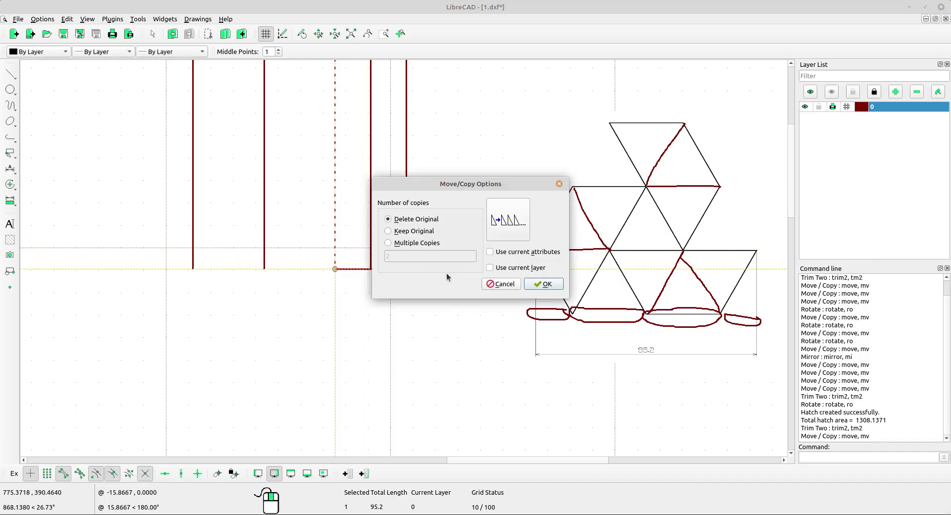
left_click(544, 284)
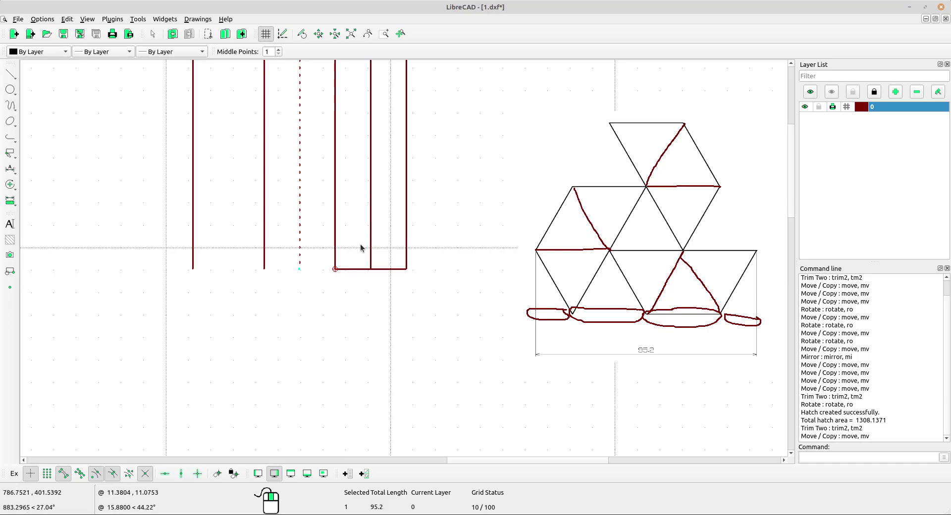
key("Escape")
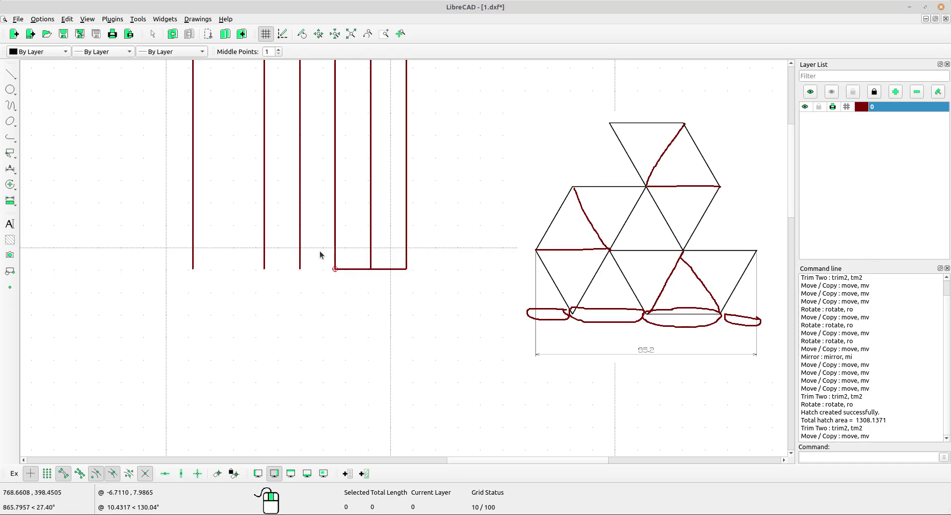
Trim the base line to the vertical line at its midpoint with Trim Two, keeping only the right half.
scroll(320, 255, "up", 2)
scroll(469, 299, "down", 1)
middle_click_drag(412, 291, 361, 309)
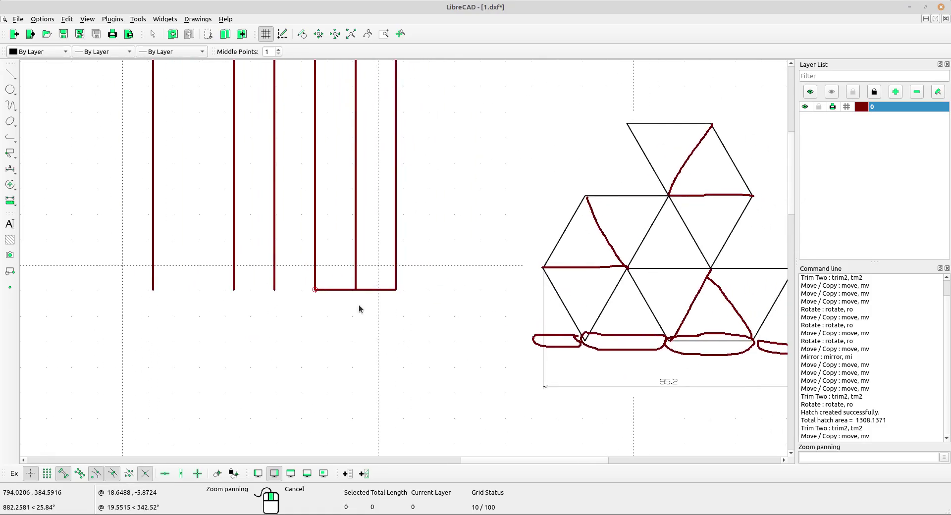
left_click(10, 184)
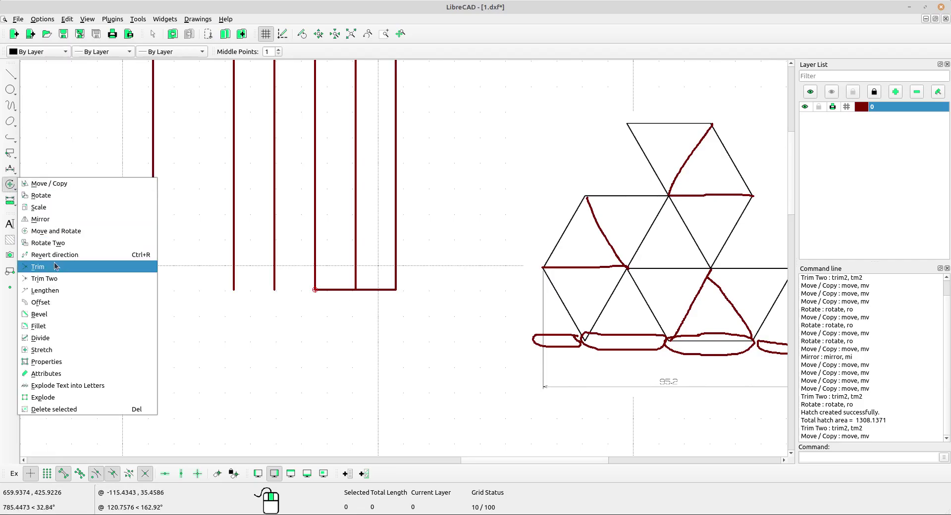
left_click(44, 278)
left_click(378, 289)
left_click(356, 270)
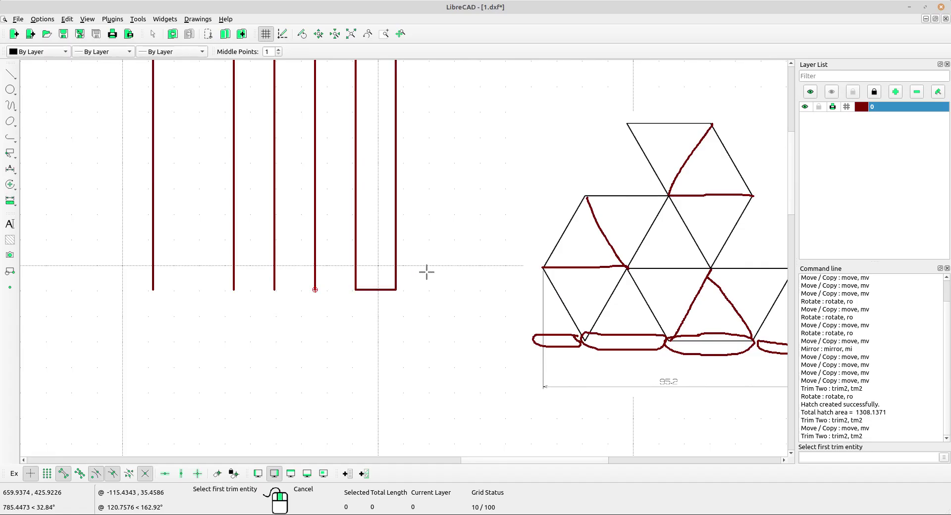
right_click(444, 249)
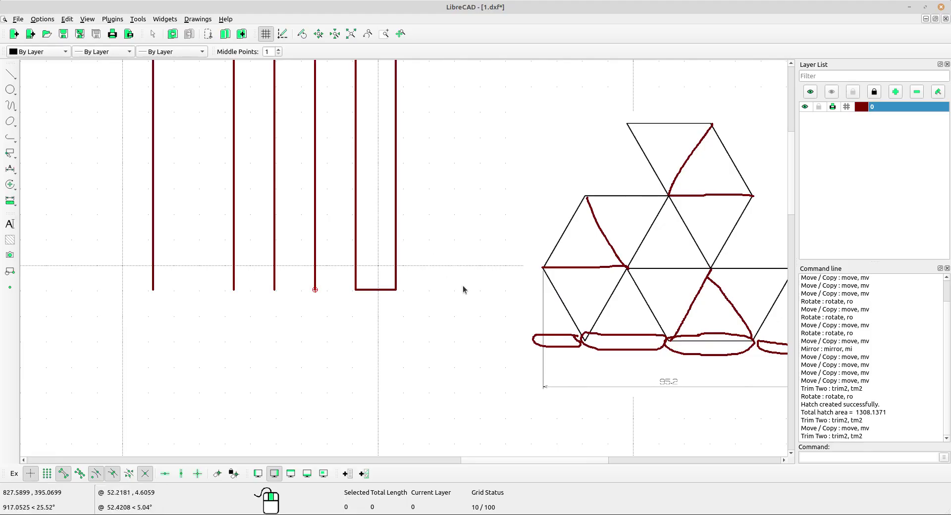
Delete the remaining short base segment between the two rightmost vertical lines.
middle_click_drag(462, 288, 450, 263)
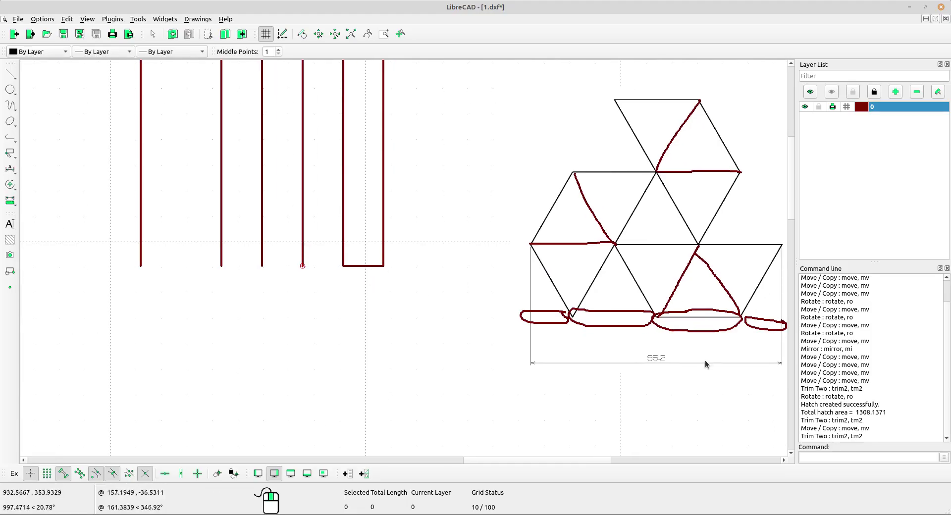
middle_click_drag(713, 347, 691, 347)
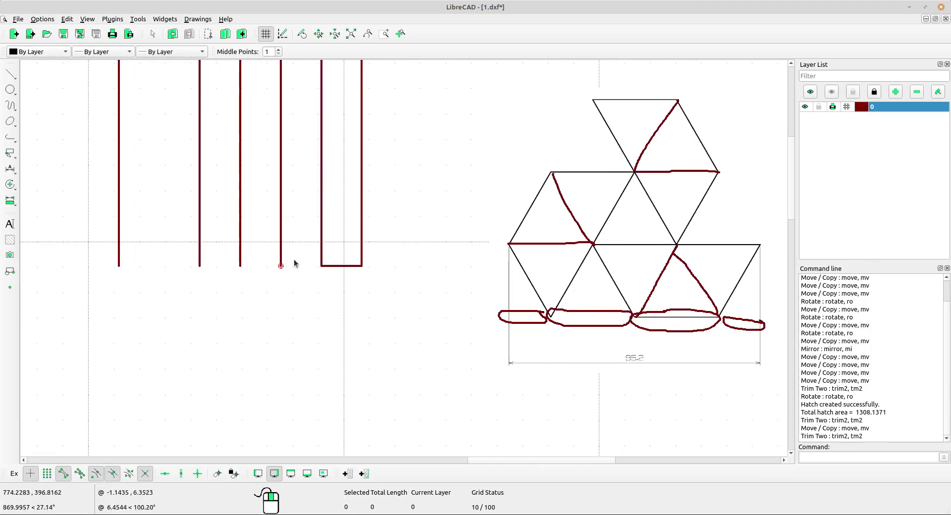
left_click(337, 257)
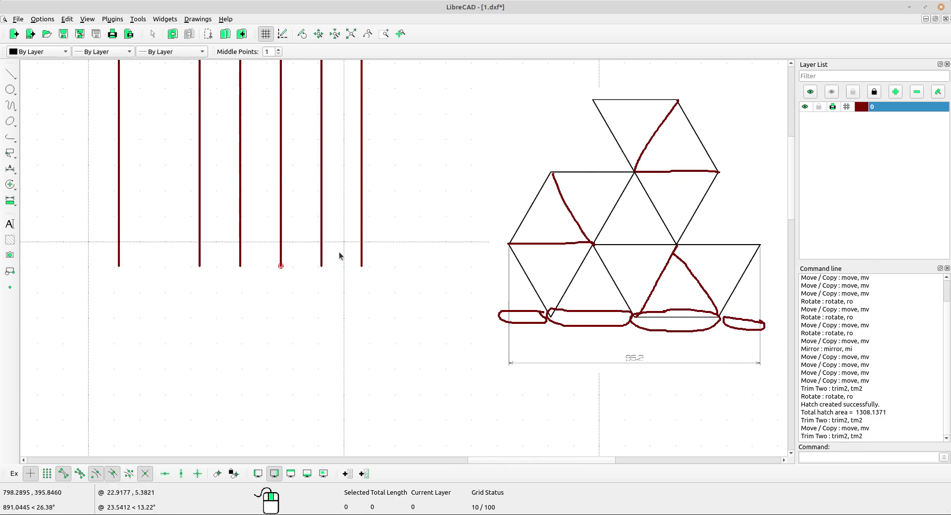
Draw a 2-point line joining the lower ends of the third and fifth vertical lines from the left.
left_click(10, 74)
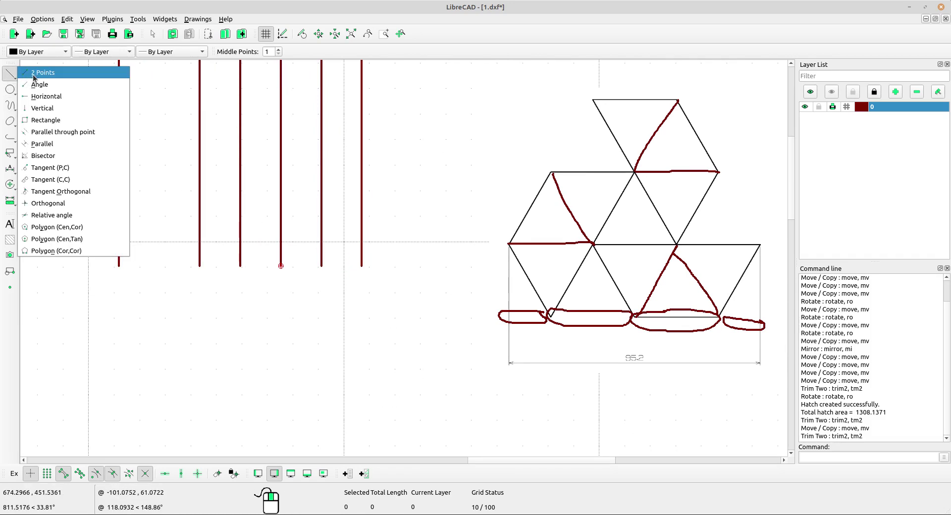
left_click(44, 74)
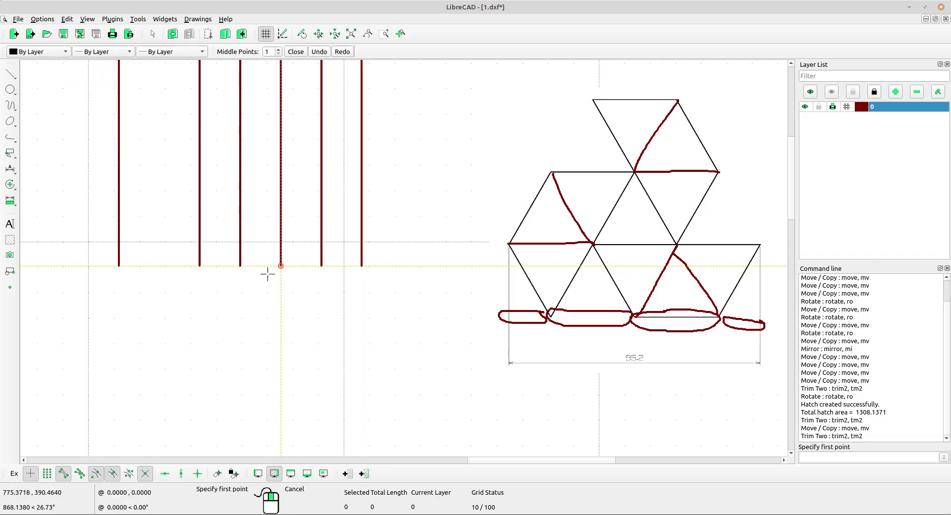
scroll(253, 266, "up", 1)
left_click(240, 266)
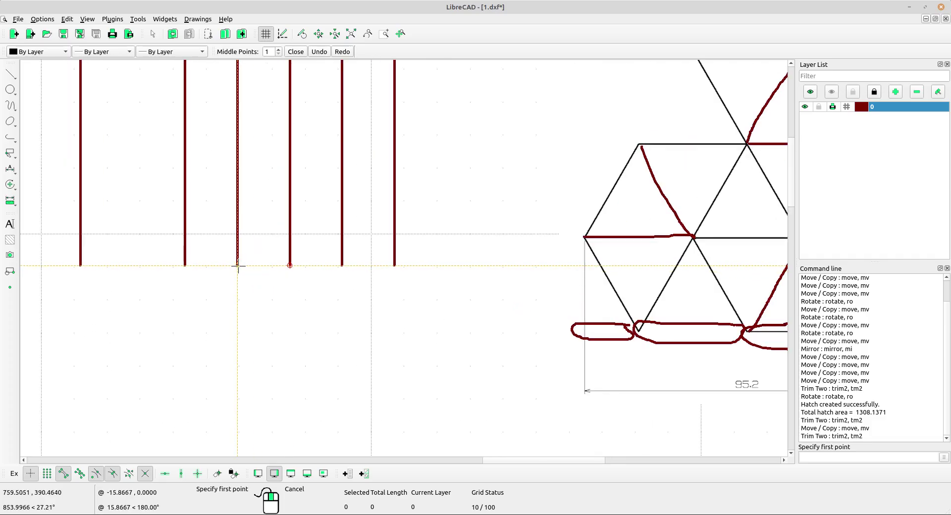
left_click(341, 266)
right_click(332, 208)
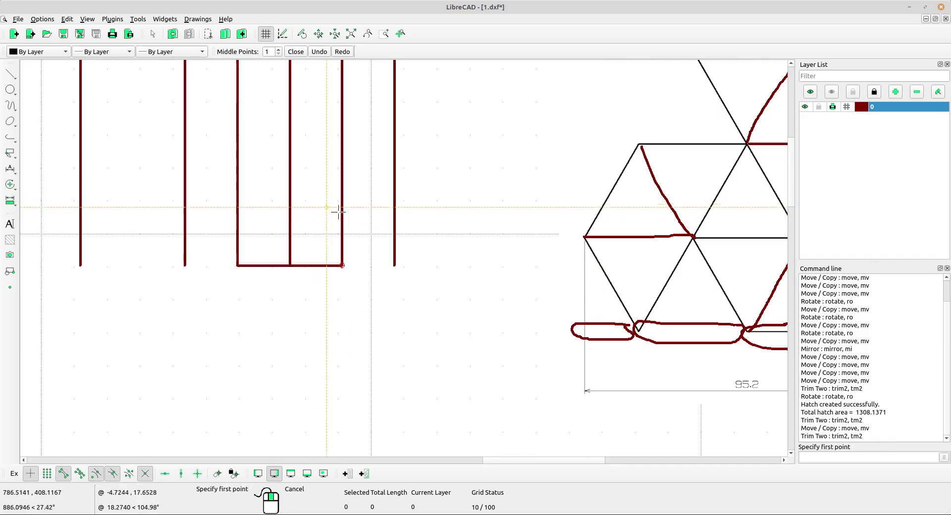
scroll(389, 242, "down", 2)
right_click(405, 247)
middle_click_drag(406, 243, 342, 299)
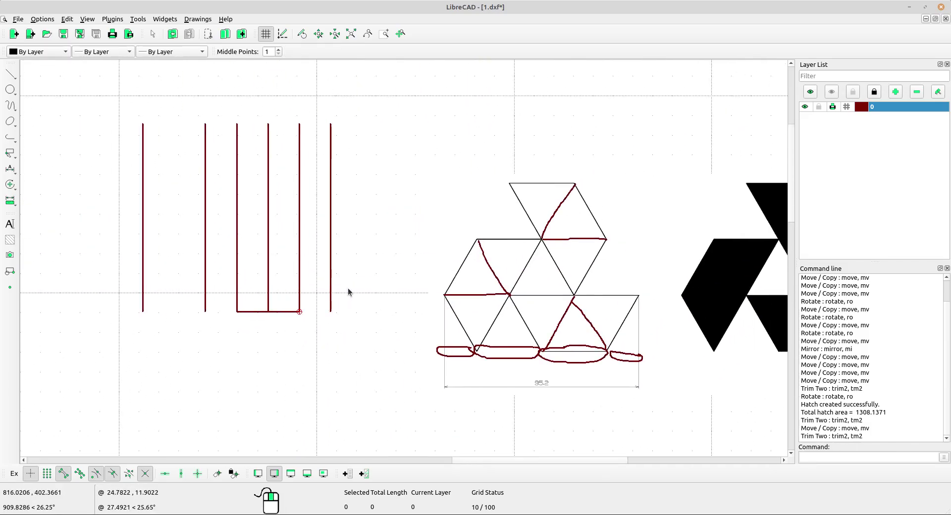
middle_click_drag(414, 315, 408, 303)
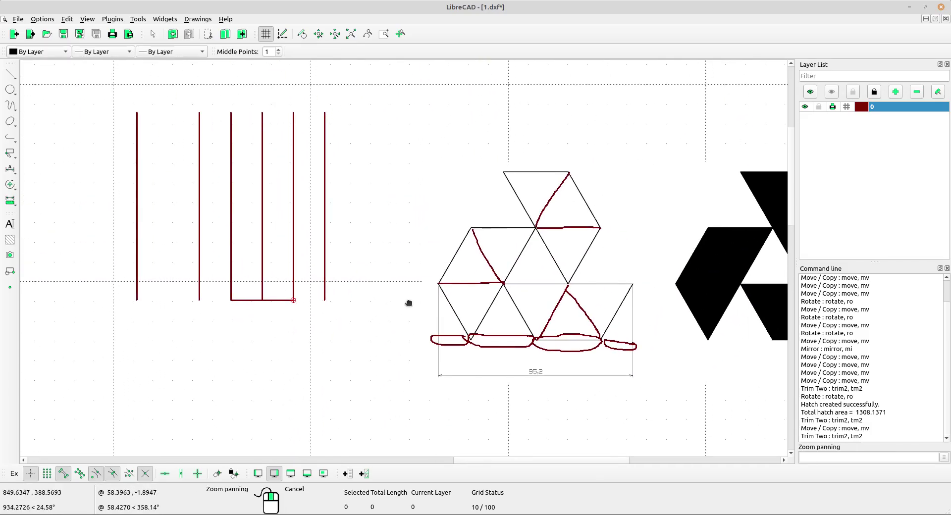
Rotate a copy of the new horizontal base segment by 60° about its left end, keeping the original.
scroll(292, 304, "up", 2)
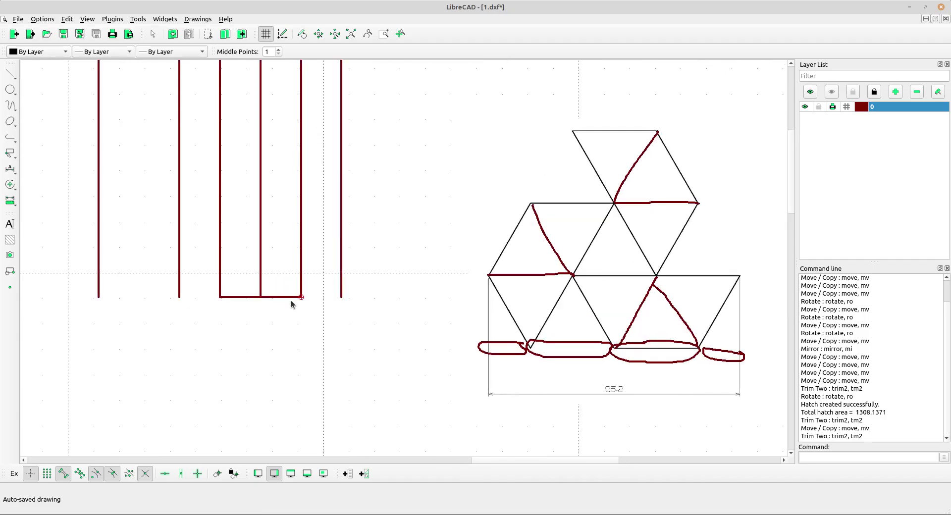
left_click(275, 287)
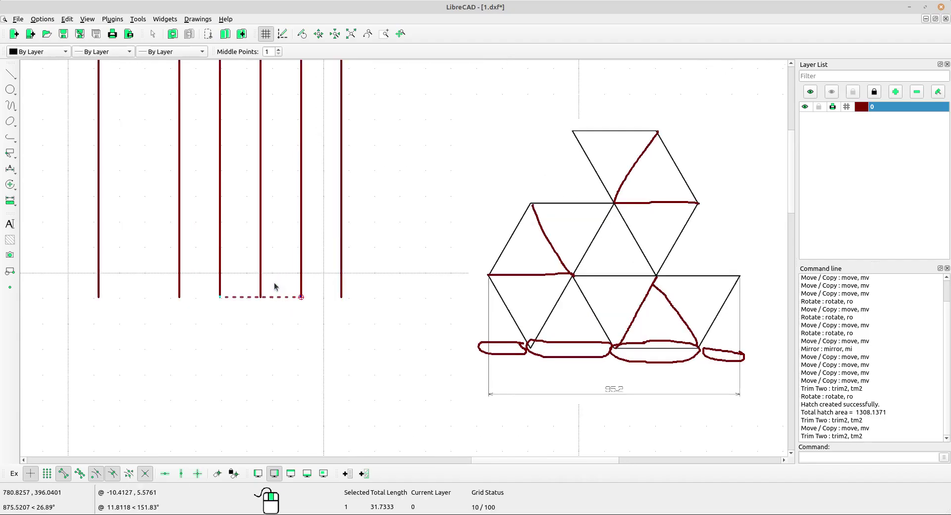
scroll(284, 310, "up", 2)
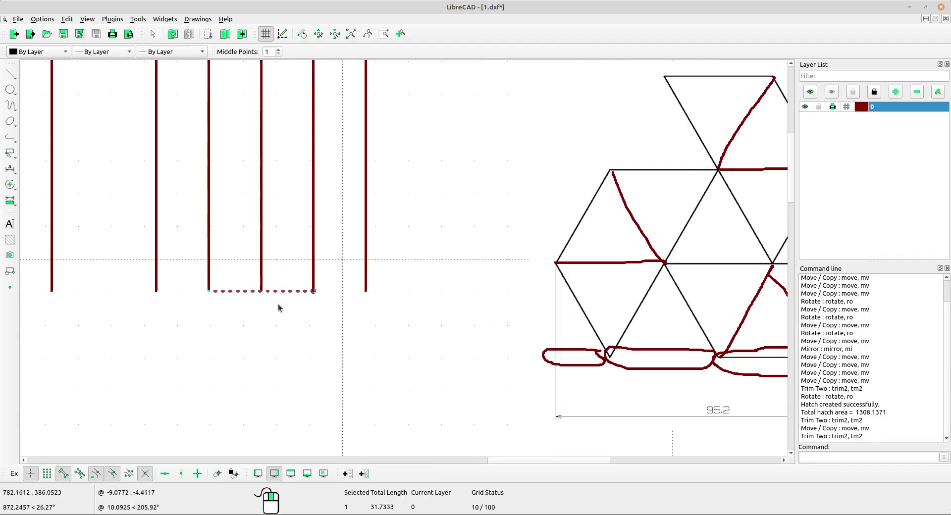
left_click(10, 185)
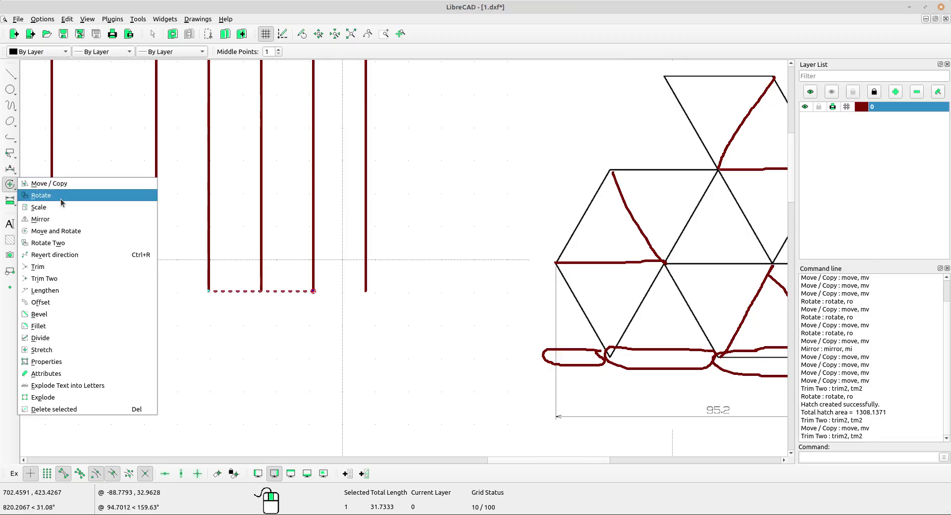
left_click(54, 195)
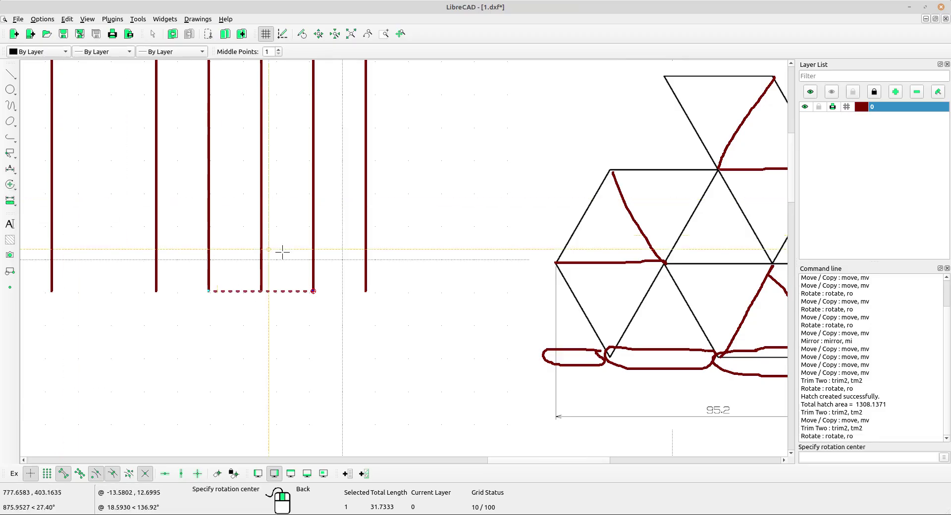
left_click(209, 291)
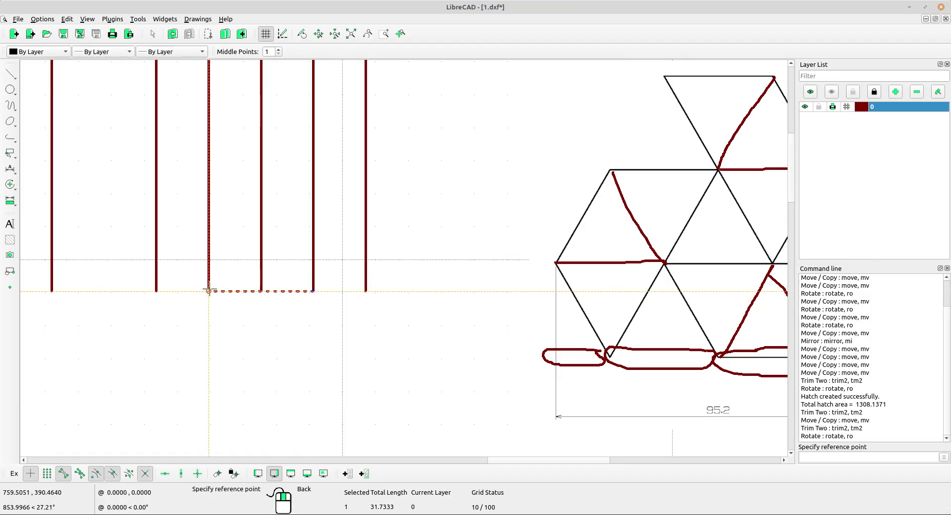
scroll(216, 289, "up", 3)
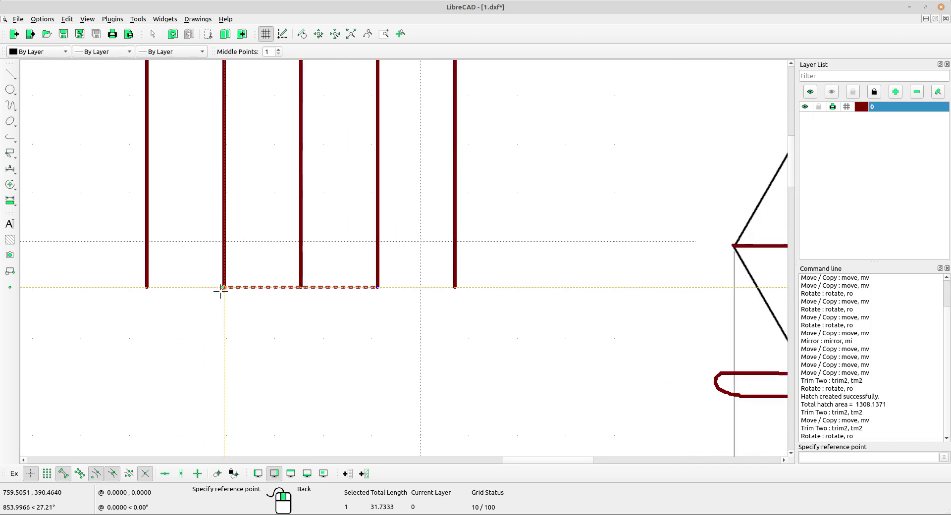
left_click(378, 287)
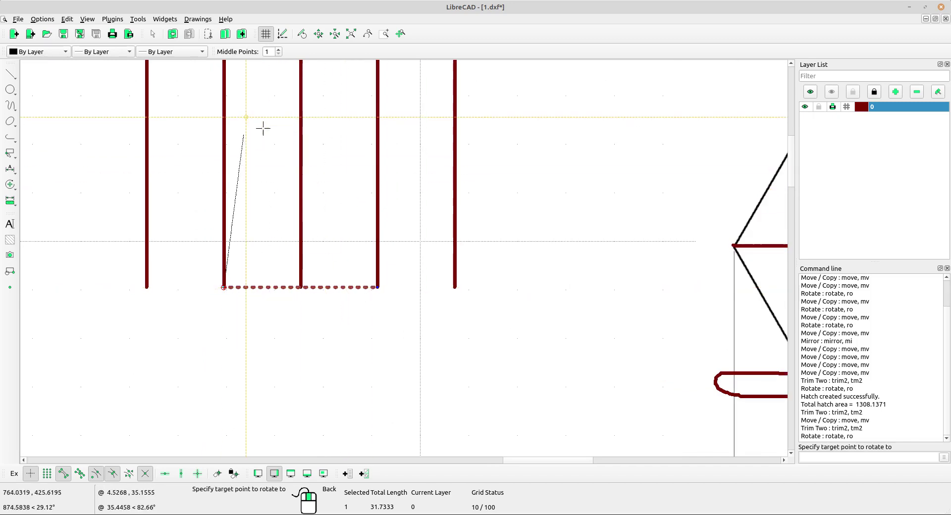
scroll(263, 128, "down", 2)
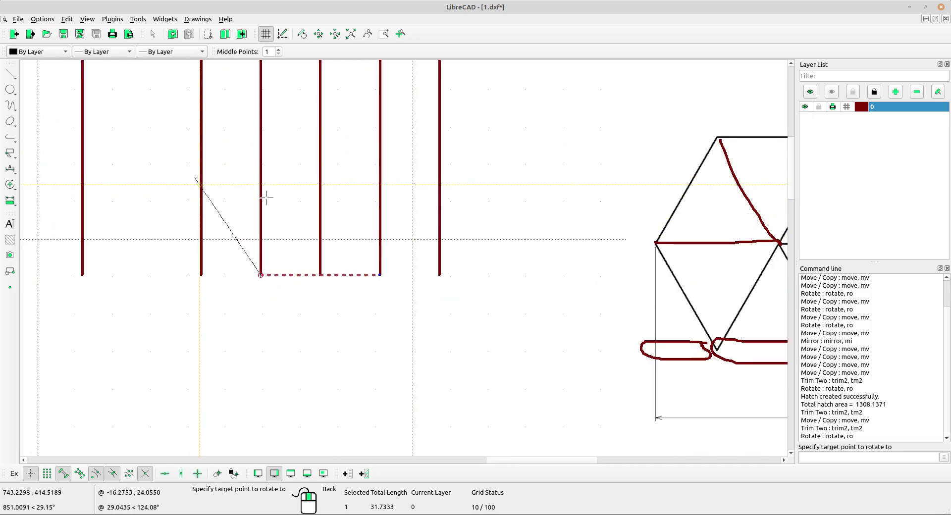
scroll(347, 241, "down", 1)
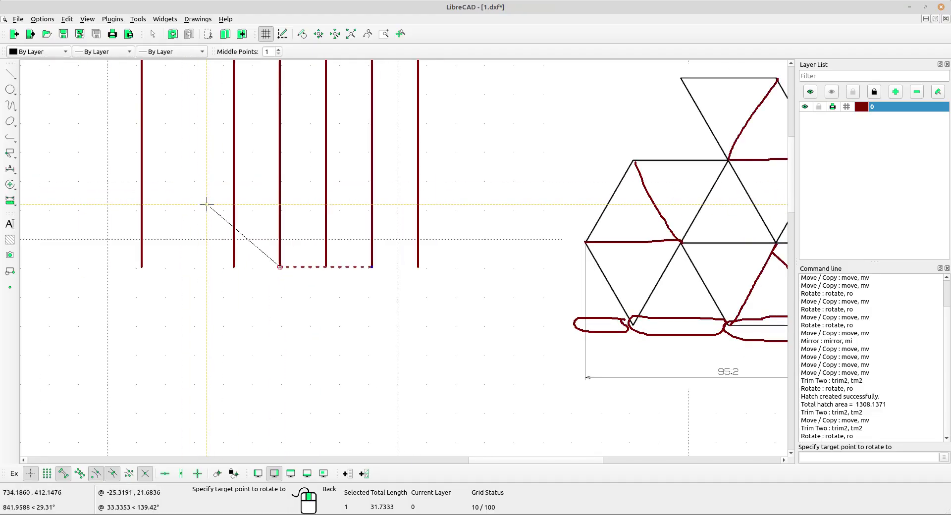
scroll(326, 222, "up", 3)
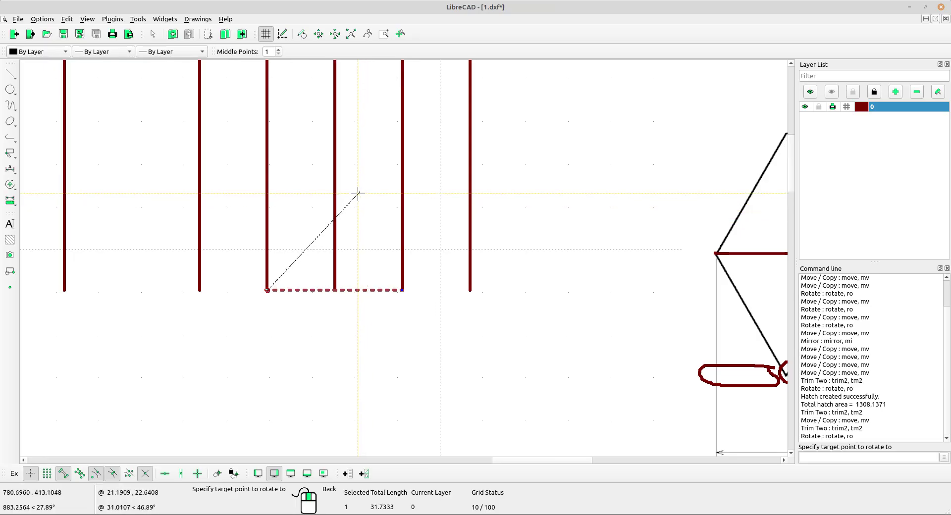
left_click(330, 178)
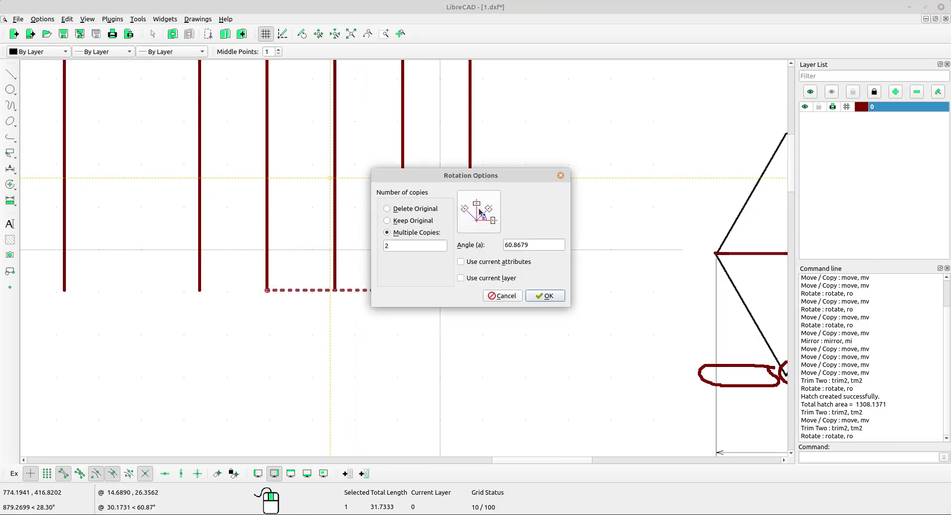
left_click_drag(543, 246, 509, 237)
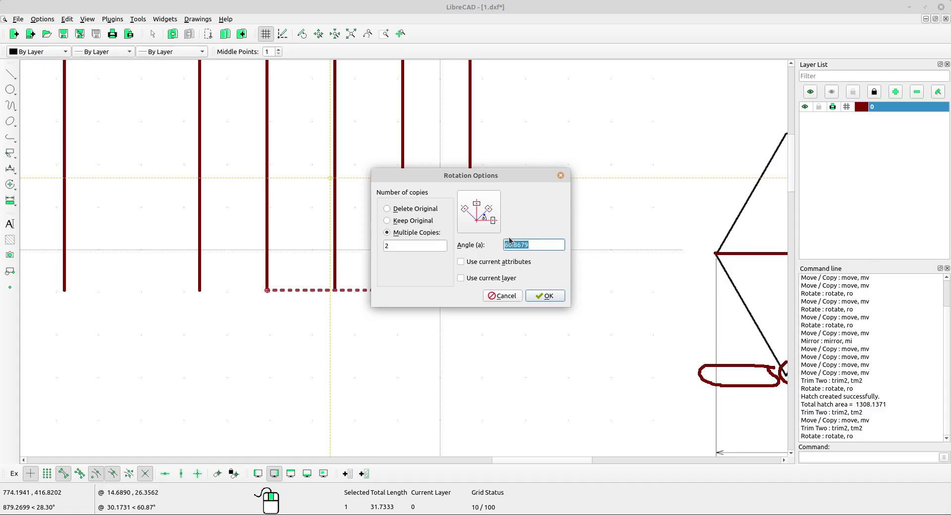
type("60")
left_click(409, 222)
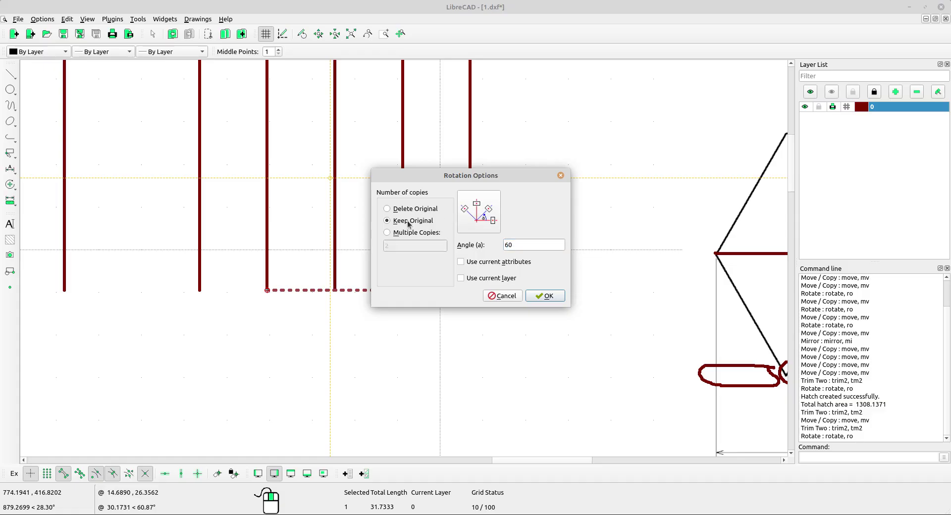
left_click(544, 296)
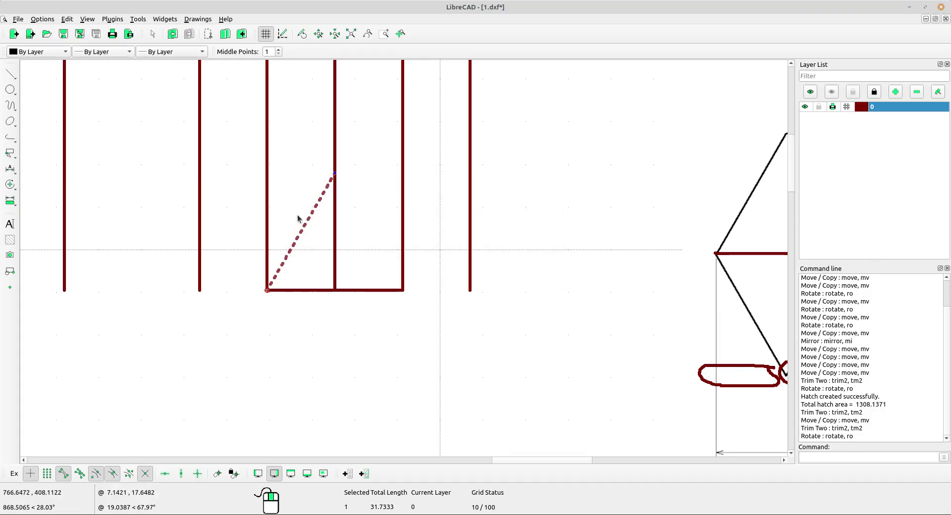
Copy the 60° slanted line from the base segment's left end to its right end, keeping the original.
left_click(10, 185)
left_click(40, 180)
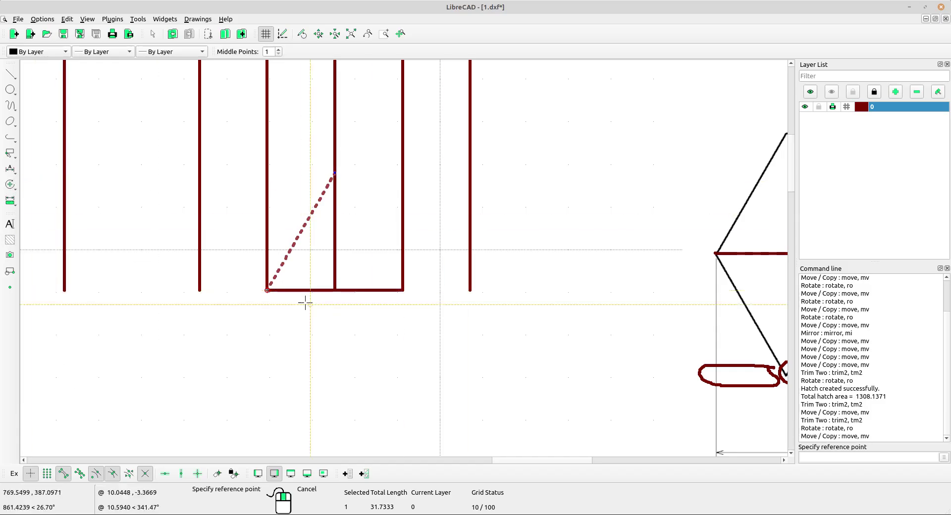
left_click(267, 290)
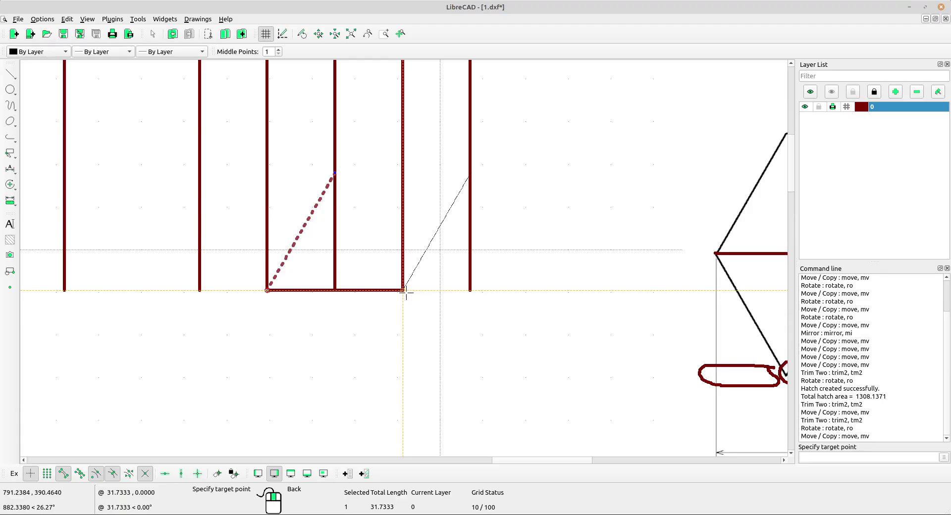
left_click(405, 293)
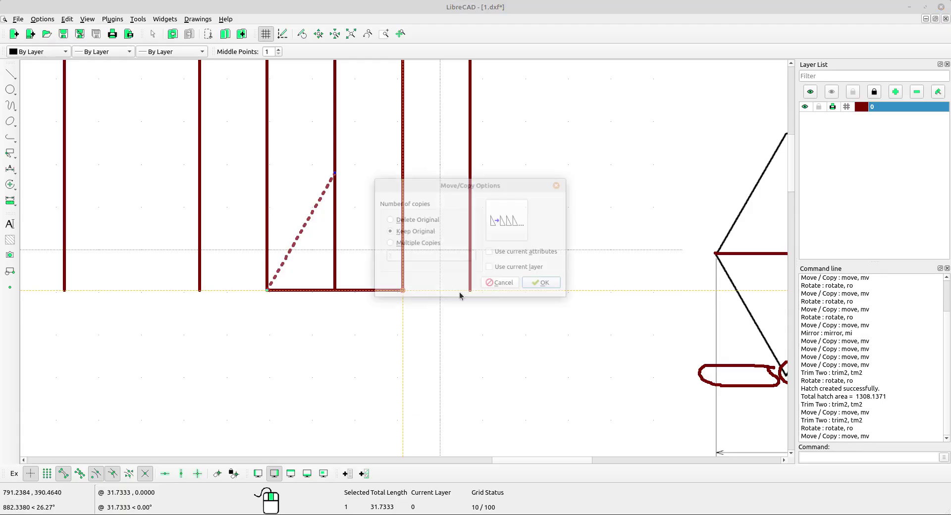
left_click(545, 284)
Delete all the freehand red markup strokes from the dimensioned reference logo, leaving its black outline intact.
scroll(495, 286, "down", 2)
scroll(466, 280, "down", 2)
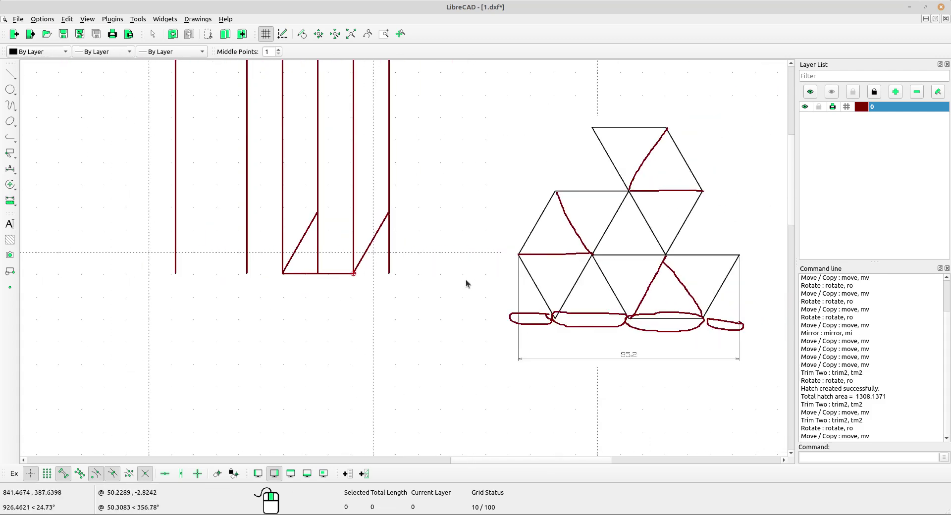
scroll(349, 248, "up", 3)
scroll(306, 248, "down", 3)
middle_click_drag(466, 282, 456, 284)
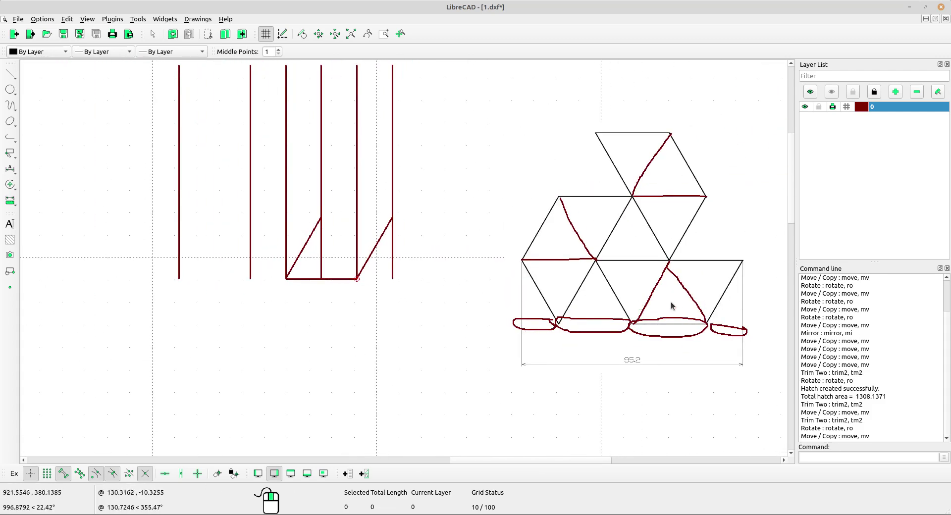
scroll(615, 282, "down", 2)
middle_click_drag(615, 283, 577, 285)
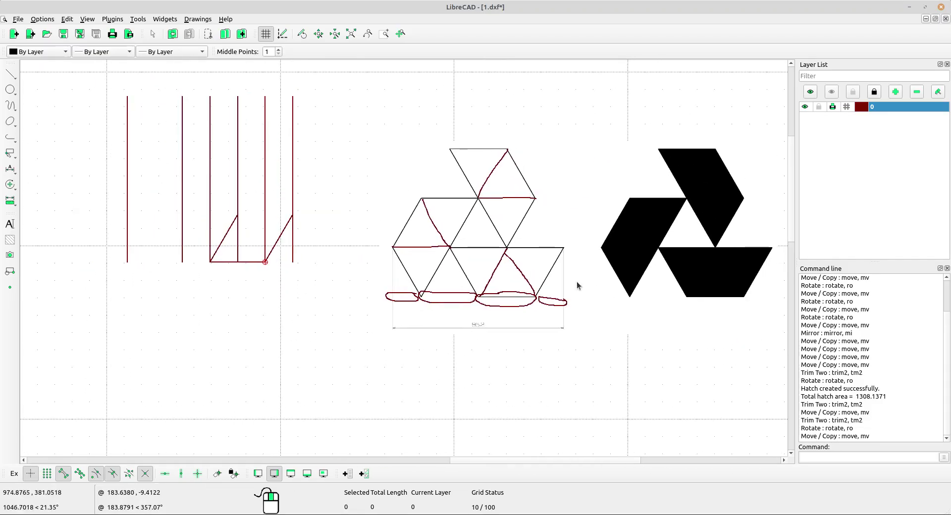
mouse_move(344, 176)
left_mouse_down()
mouse_move(466, 249)
mouse_move(541, 341)
mouse_move(550, 369)
left_mouse_up()
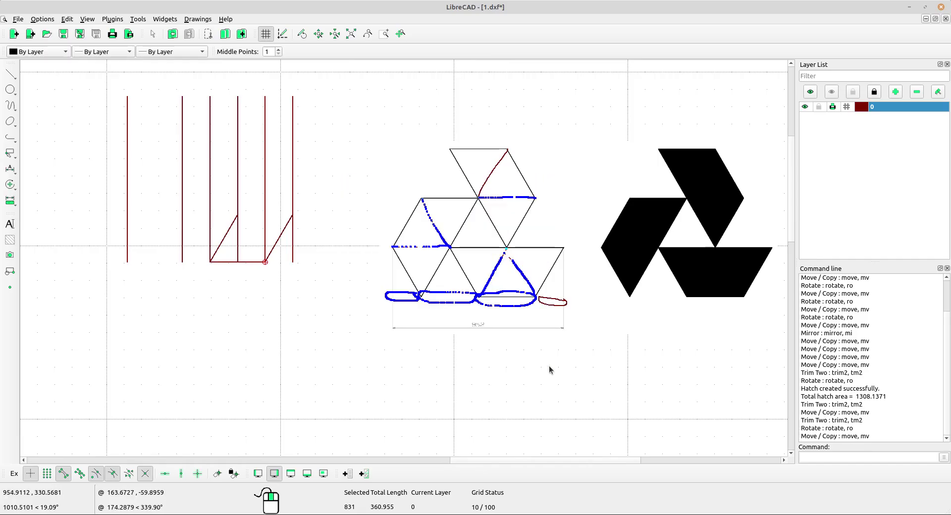
key("Delete")
mouse_move(409, 85)
left_mouse_down()
mouse_move(588, 312)
mouse_move(609, 370)
left_mouse_up()
key("Delete")
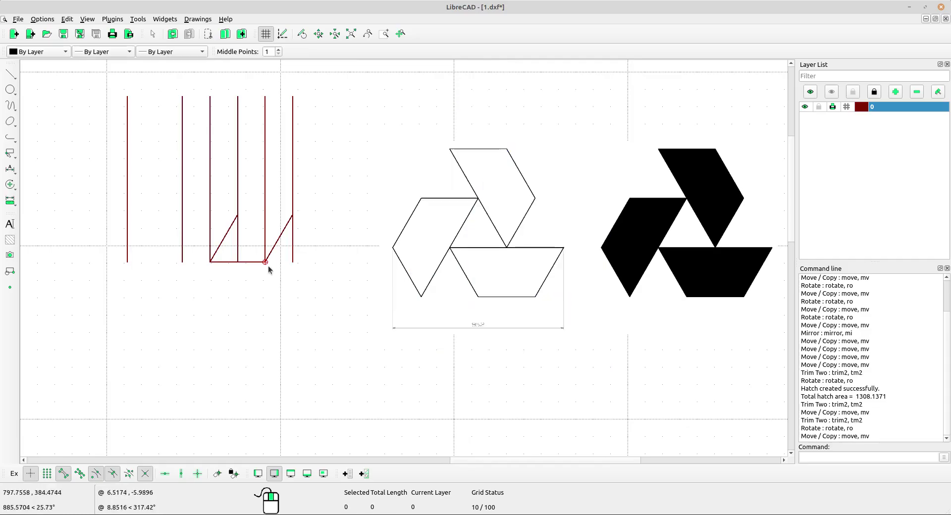
Mirror the left slanted line about the third vertical line from the left, deleting the original.
scroll(269, 252, "up", 3)
scroll(149, 246, "up", 1)
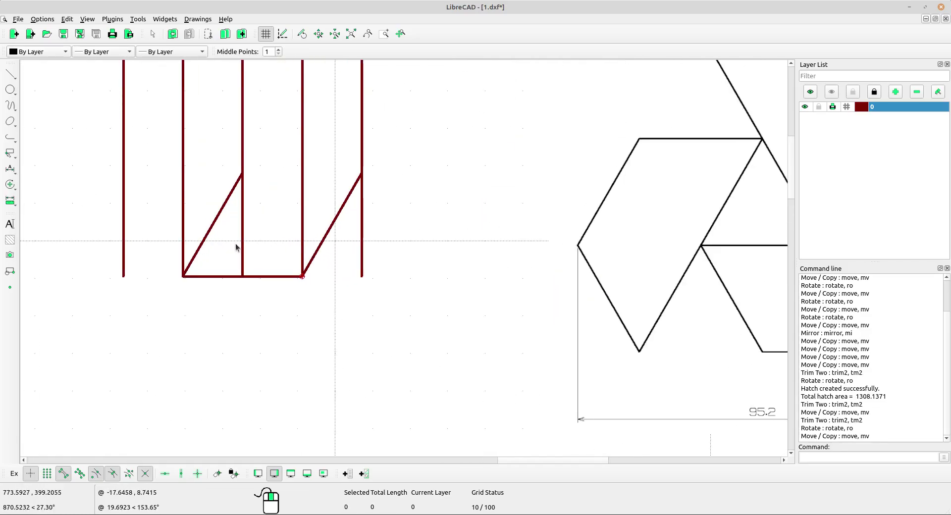
left_click(208, 217)
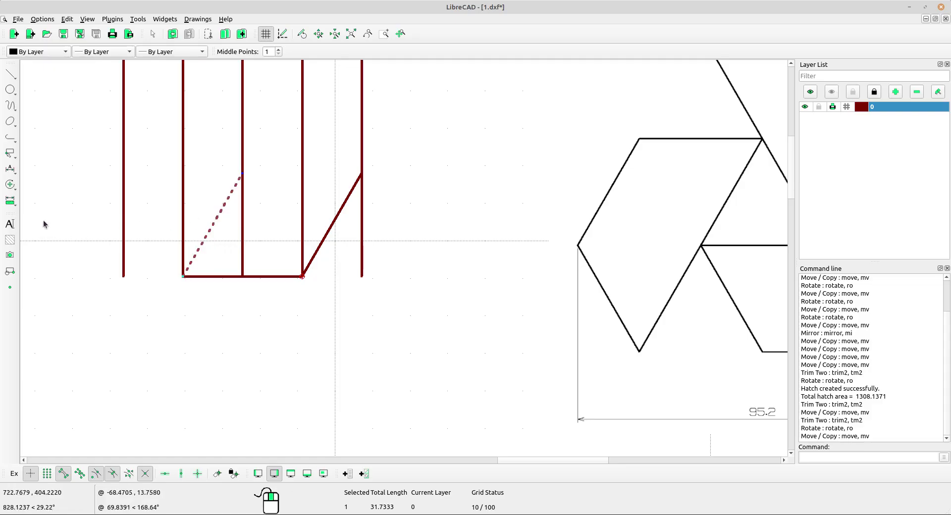
left_click(10, 184)
left_click(40, 208)
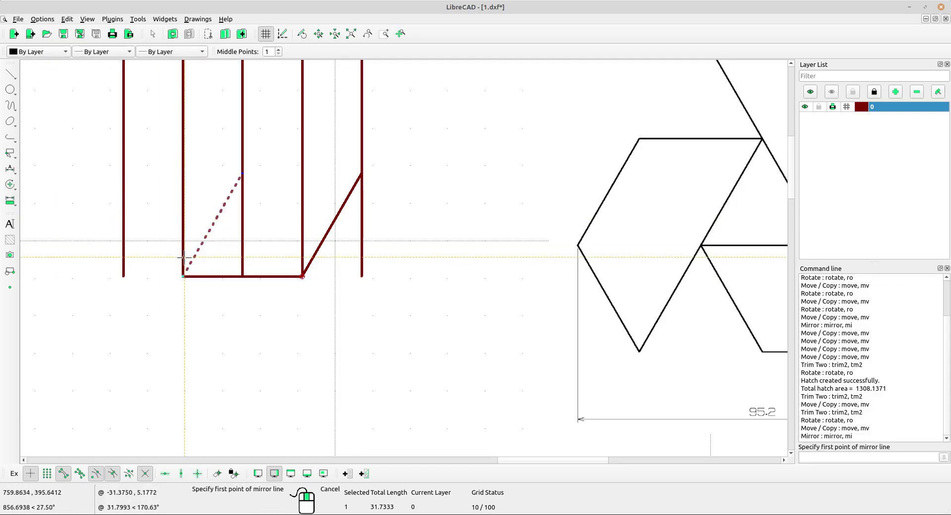
left_click(184, 276)
scroll(191, 260, "down", 1)
middle_click_drag(196, 254, 211, 382)
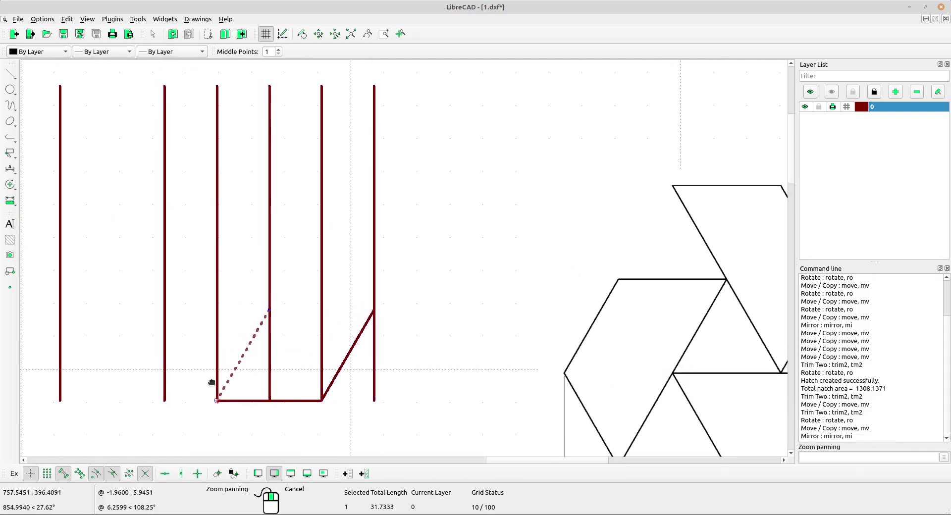
left_click(217, 86)
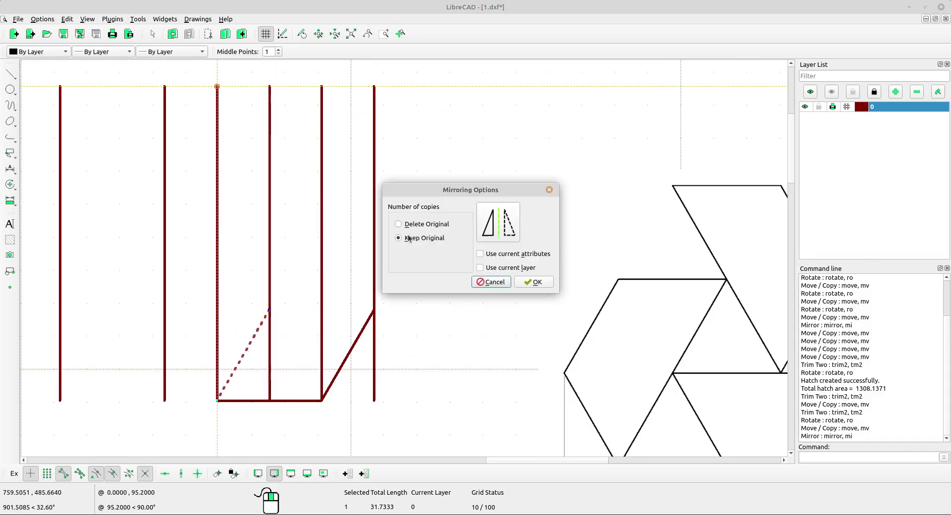
left_click(544, 283)
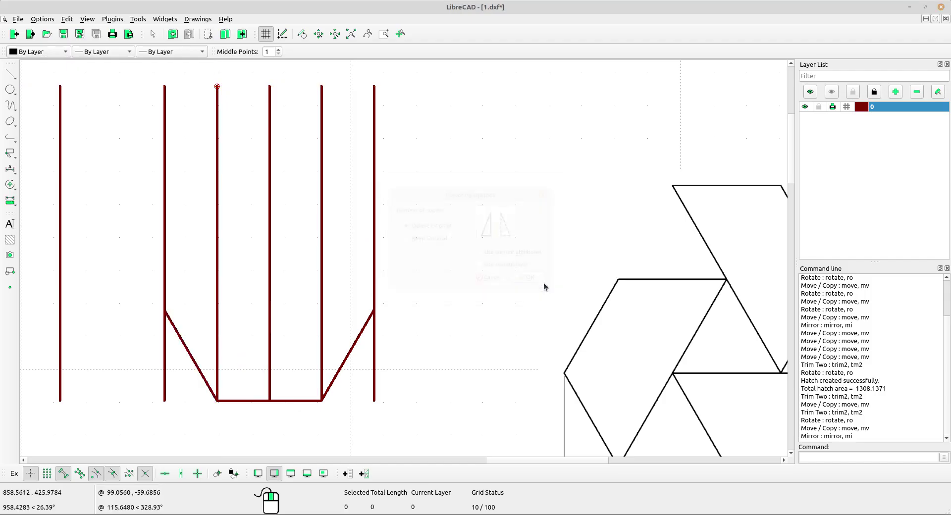
Close the trapezoid with a 2-point line joining the upper ends of its two slanted sides.
scroll(527, 365, "down", 2)
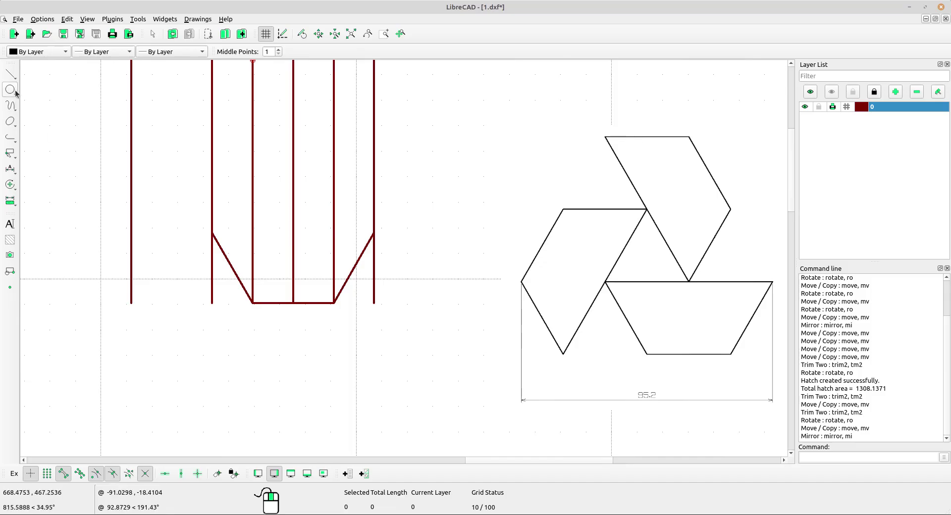
left_click(10, 75)
left_click(42, 73)
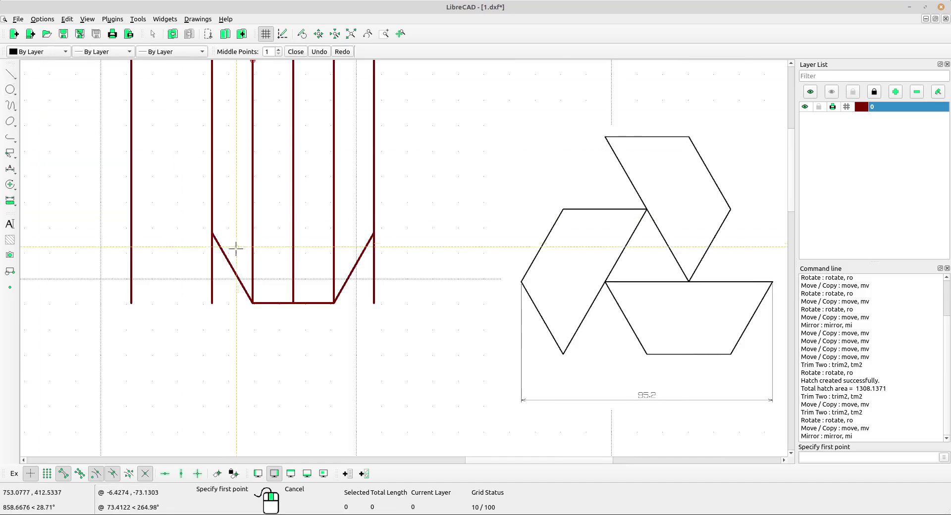
left_click(212, 234)
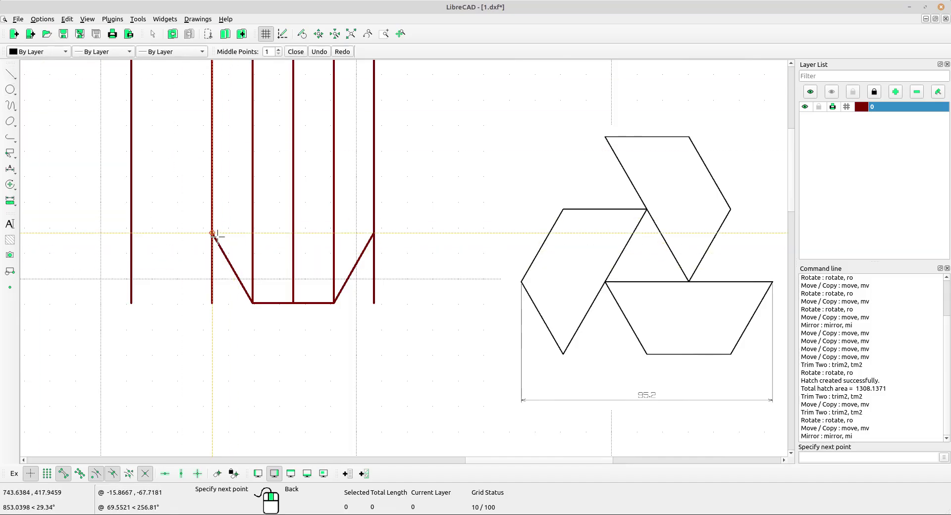
left_click(374, 232)
right_click(423, 188)
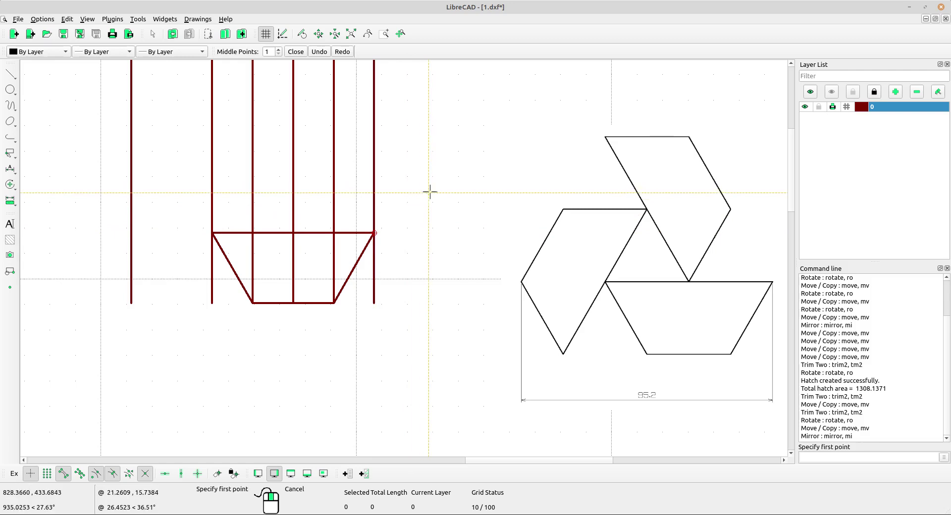
right_click(436, 190)
Copy the trapezoid's right slanted side from its lower end to the trapezoid's upper-left corner, keeping the original.
scroll(439, 194, "down", 1)
scroll(485, 261, "up", 2)
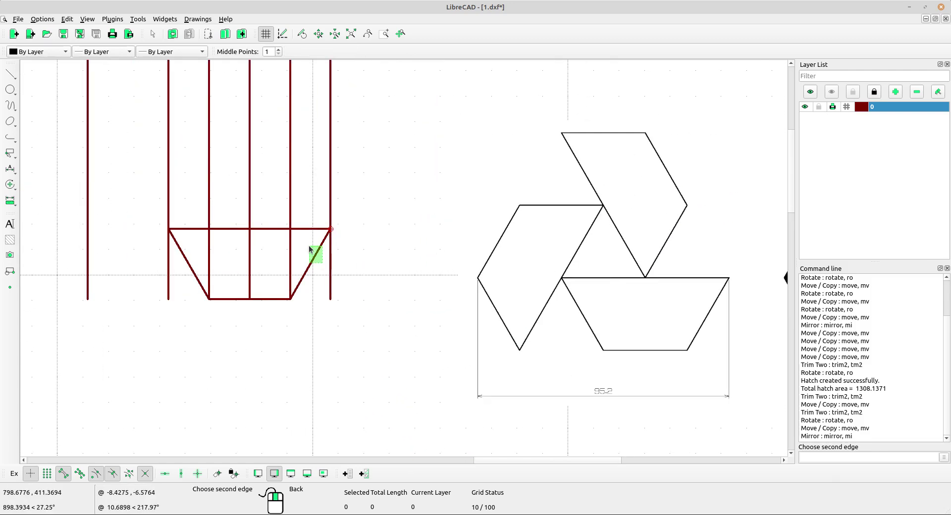
left_click(325, 239)
left_click(10, 185)
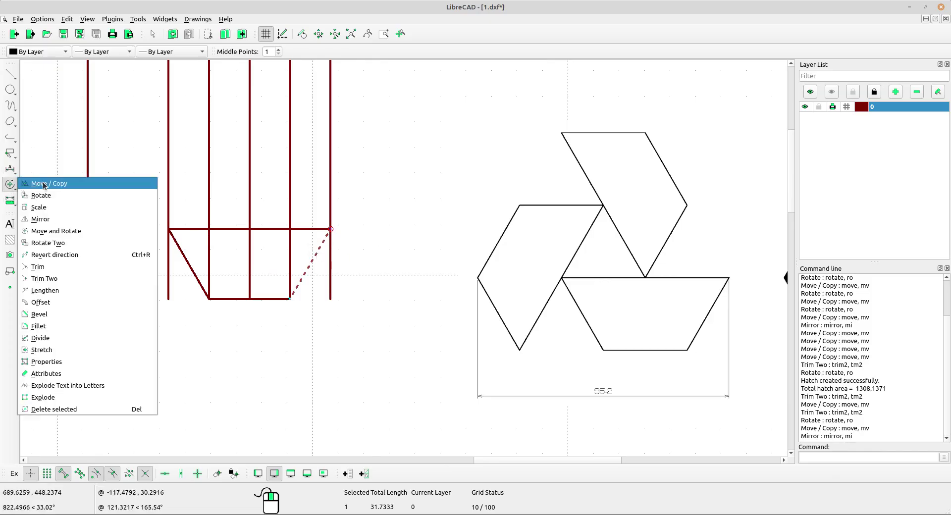
left_click(50, 187)
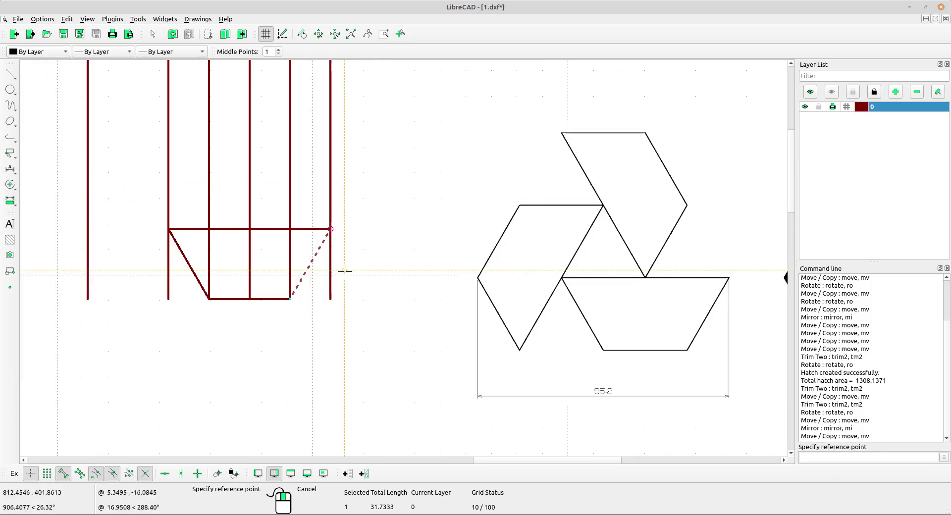
left_click(285, 299)
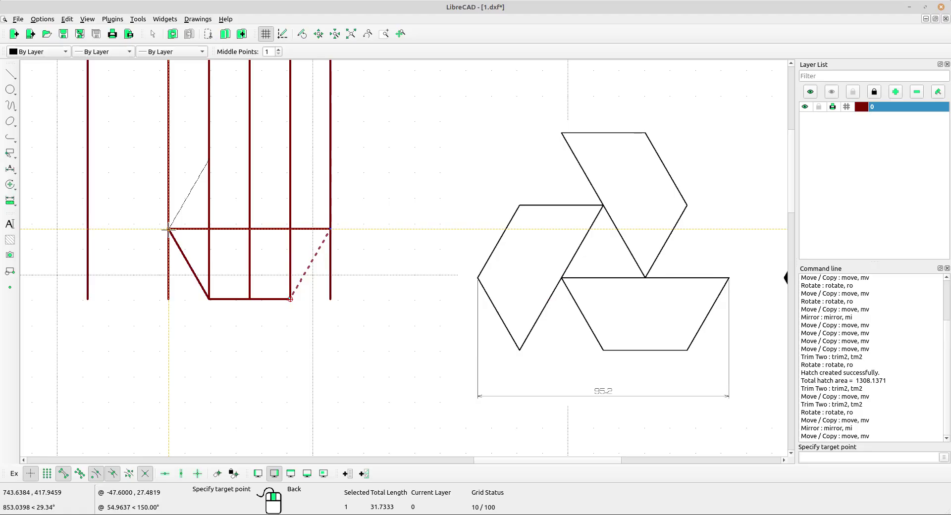
left_click(168, 229)
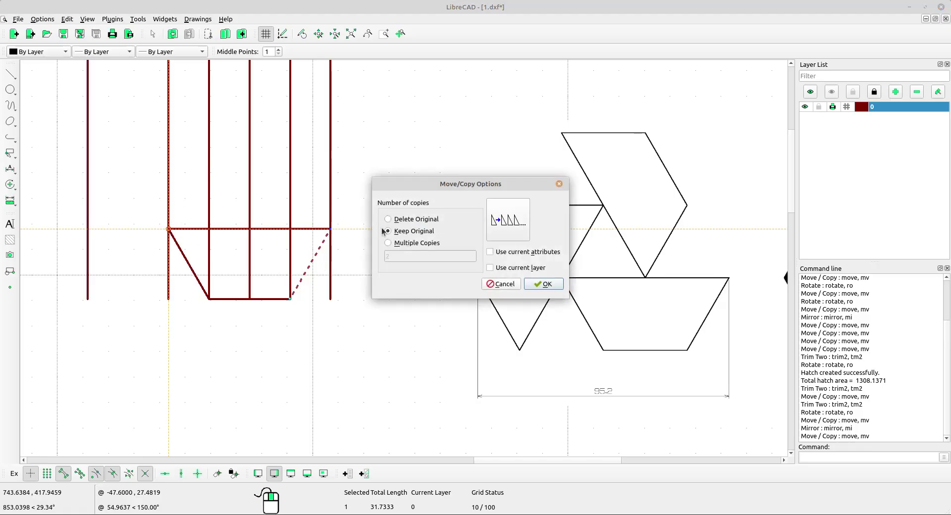
left_click(536, 284)
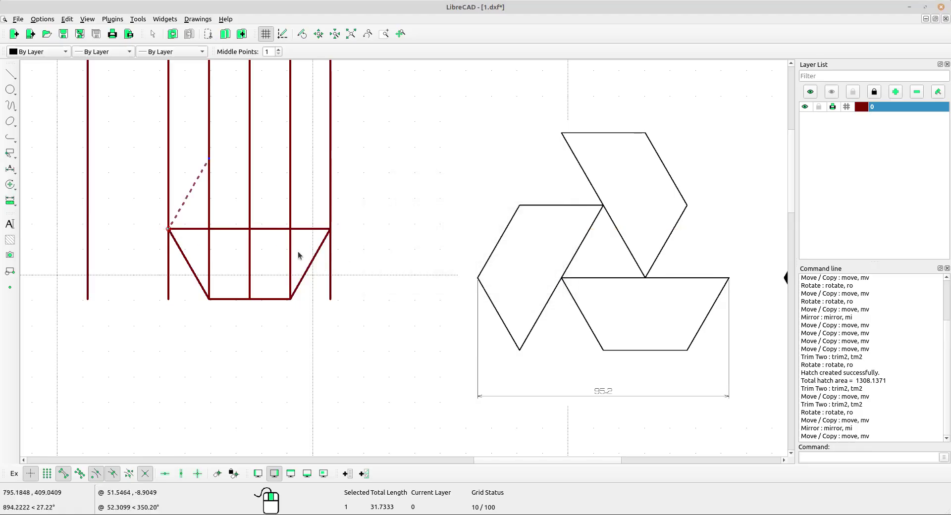
key("Escape")
Copy the trapezoid's left slanted side from its lower end to the top edge's midpoint, keeping the original.
left_click(188, 266)
left_click(10, 185)
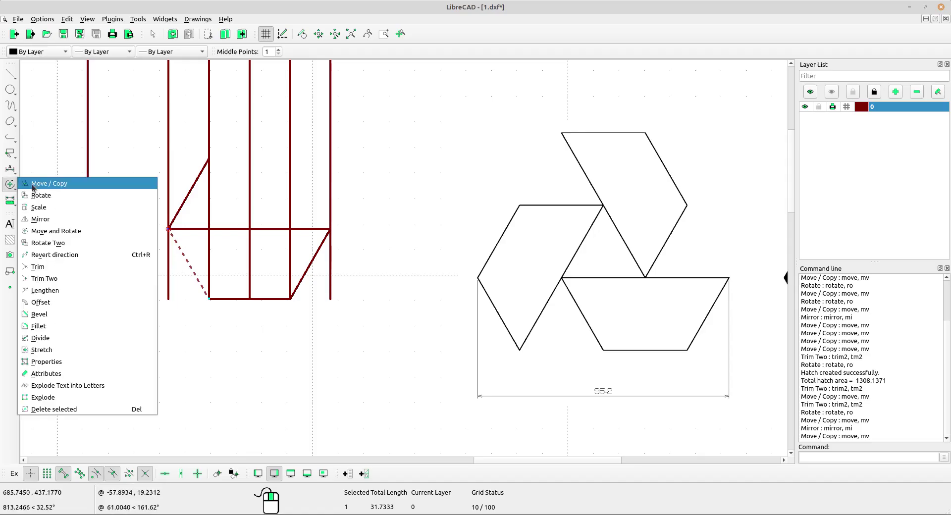
left_click(32, 186)
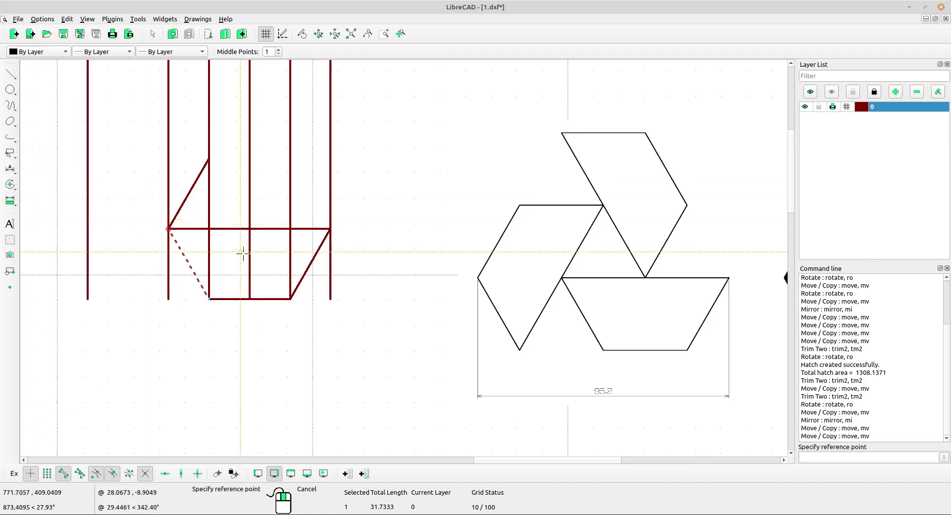
left_click(210, 299)
left_click(249, 229)
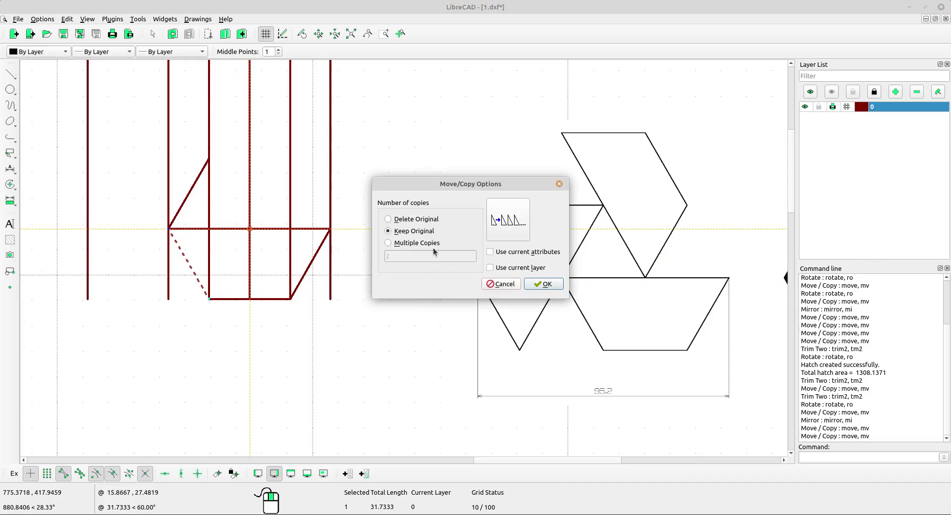
left_click(544, 284)
Delete all six vertical guide lines around the red construction.
scroll(352, 261, "down", 2)
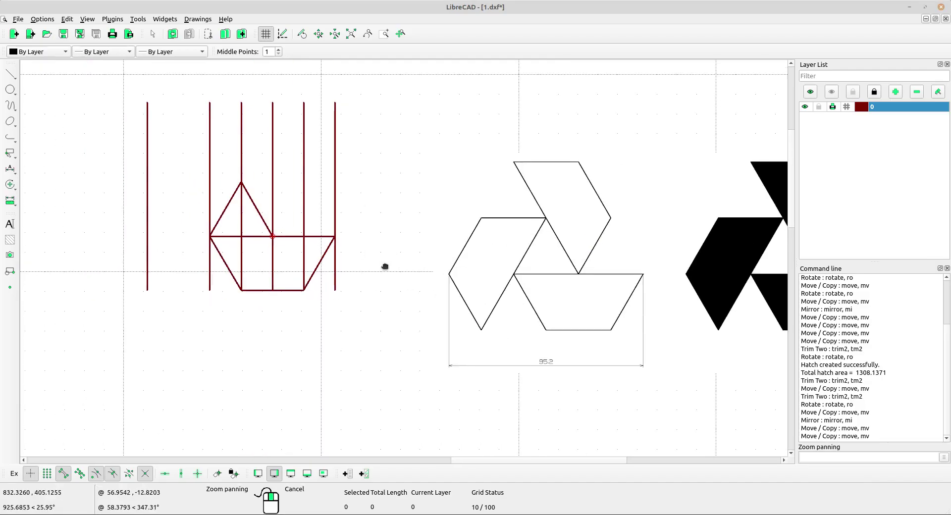
middle_click_drag(384, 267, 385, 275)
left_click_drag(394, 159, 188, 125)
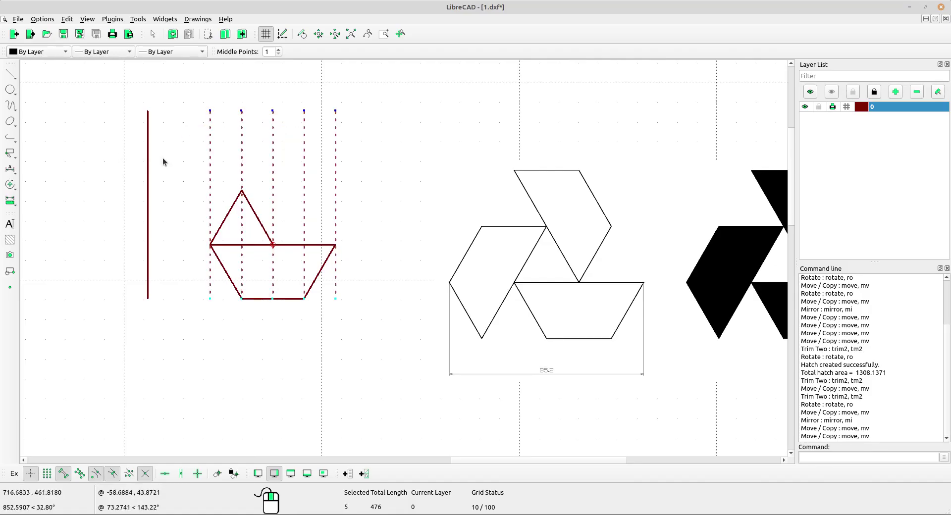
left_click_drag(162, 157, 134, 155)
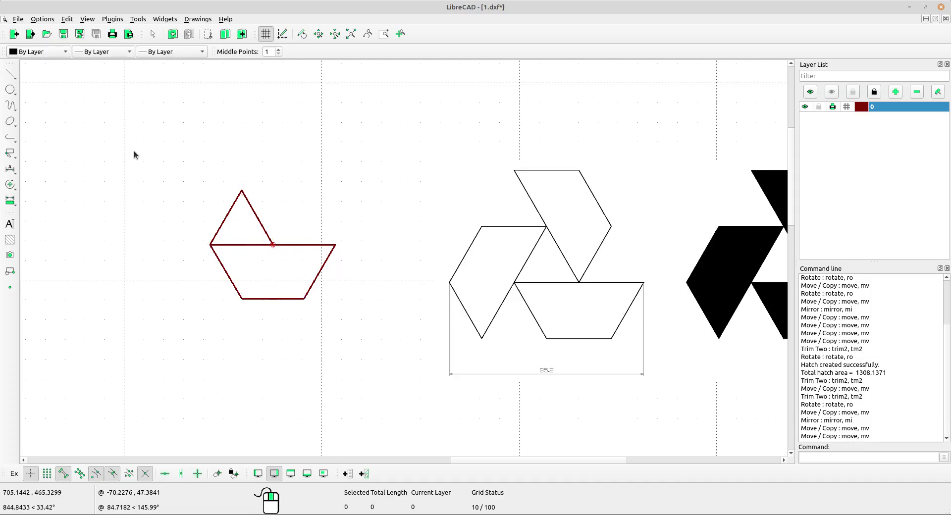
scroll(297, 264, "up", 1)
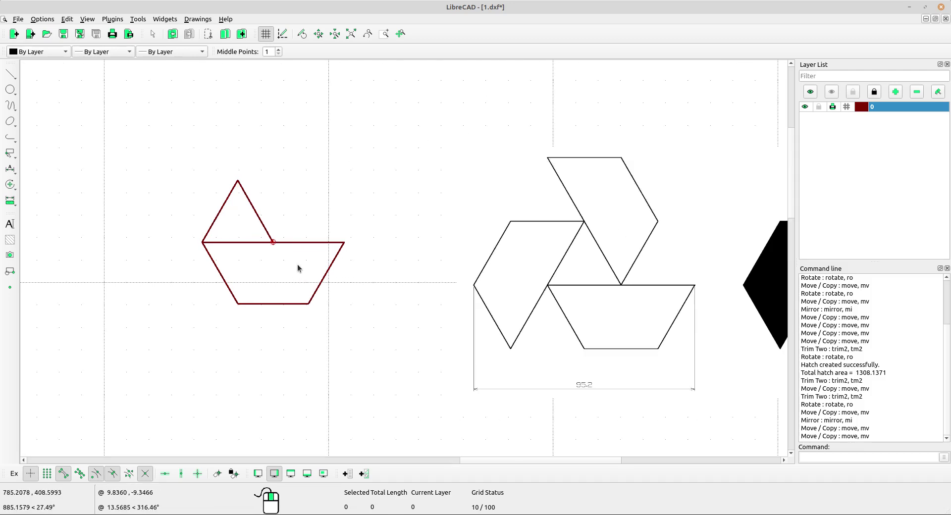
left_click_drag(159, 234, 424, 367)
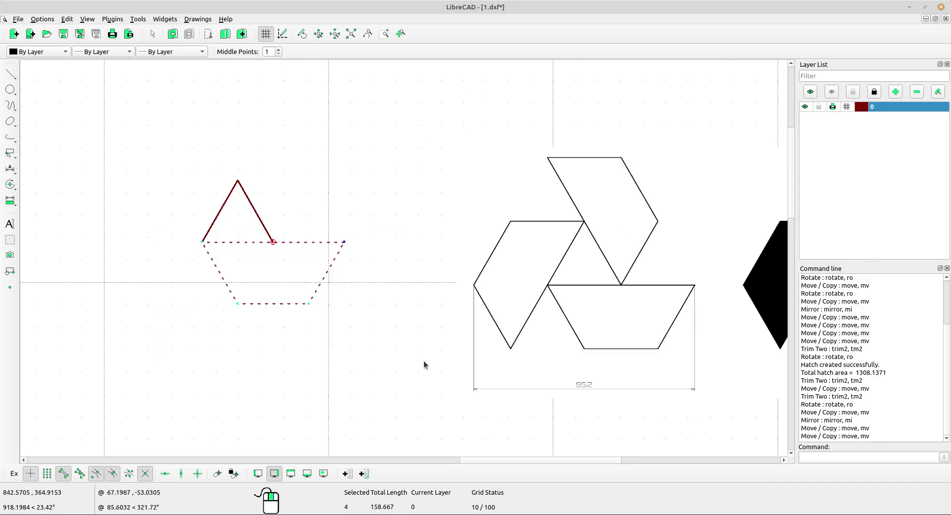
scroll(240, 266, "up", 1)
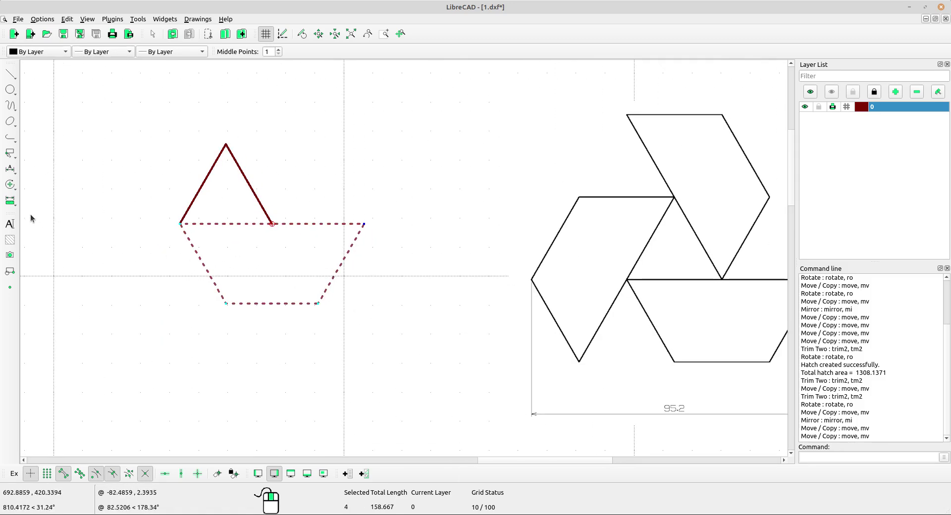
left_click(10, 184)
left_click(36, 194)
key("Escape")
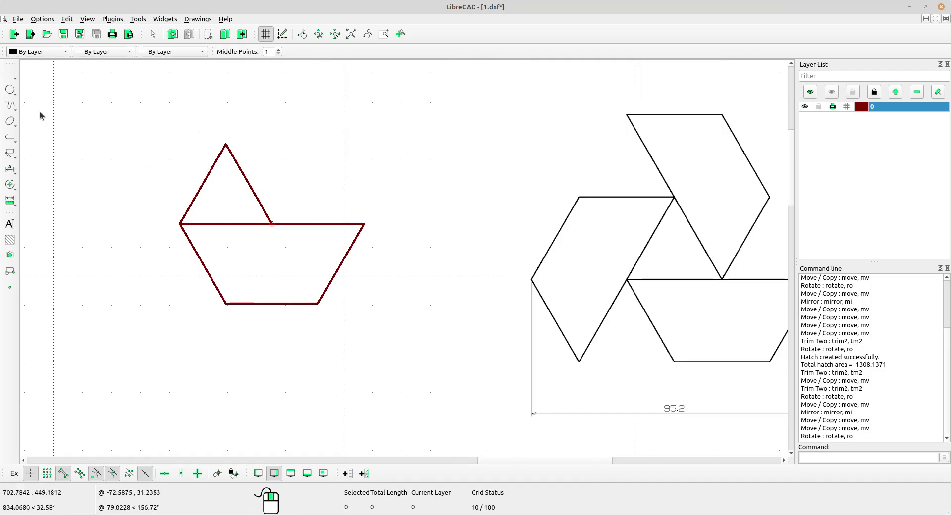
Draw a 2-point line from the midpoint of the trapezoid's top edge to the midpoint of the triangle's left side.
left_click(10, 74)
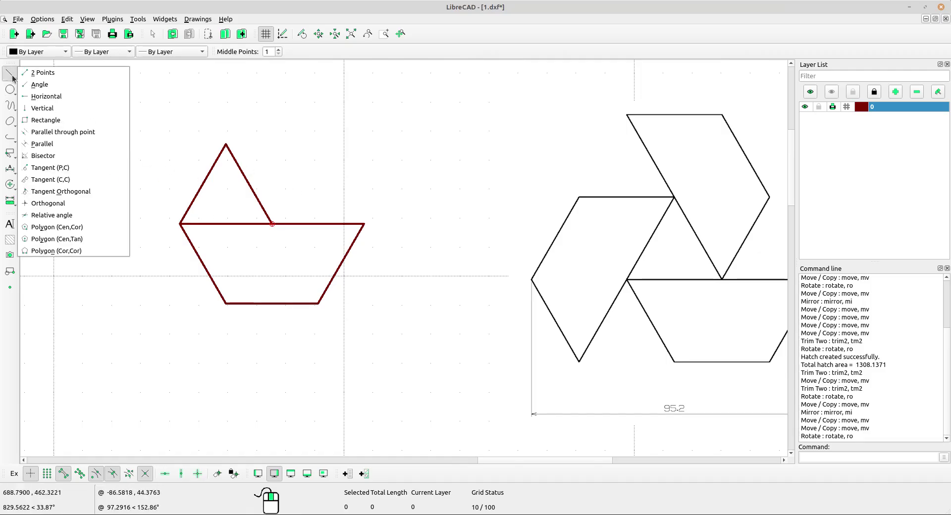
left_click(51, 76)
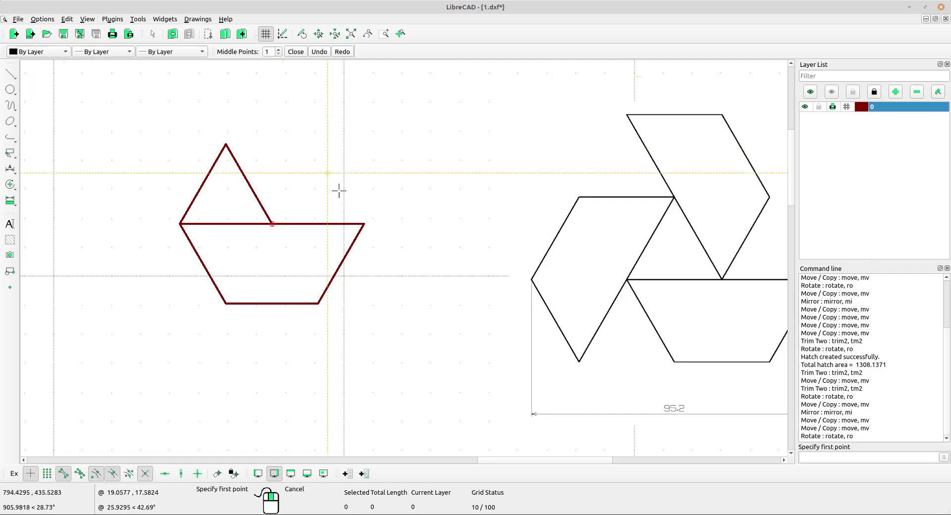
left_click(272, 224)
left_click(204, 184)
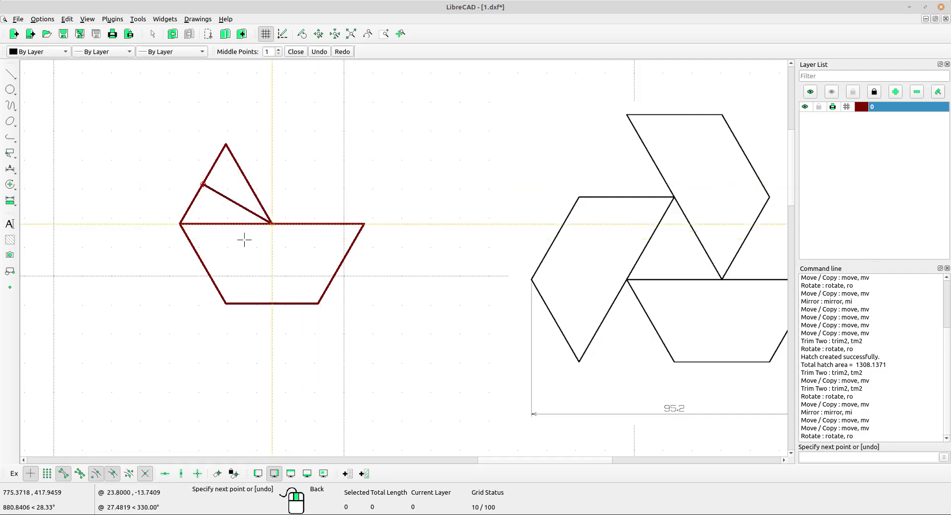
right_click(168, 173)
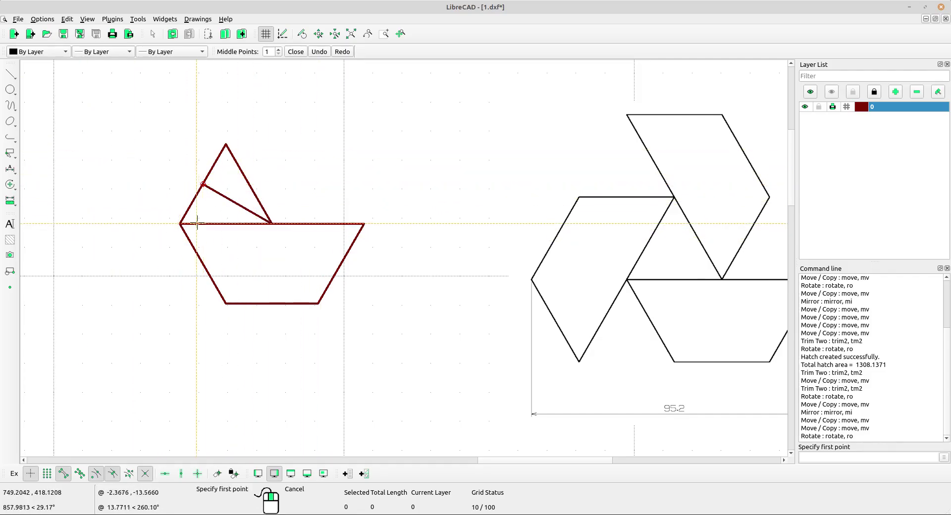
Draw a line from the trapezoid's upper-left corner to the midpoint of the triangle's right side, and delete the triangle's two slanted sides.
scroll(174, 218, "up", 2)
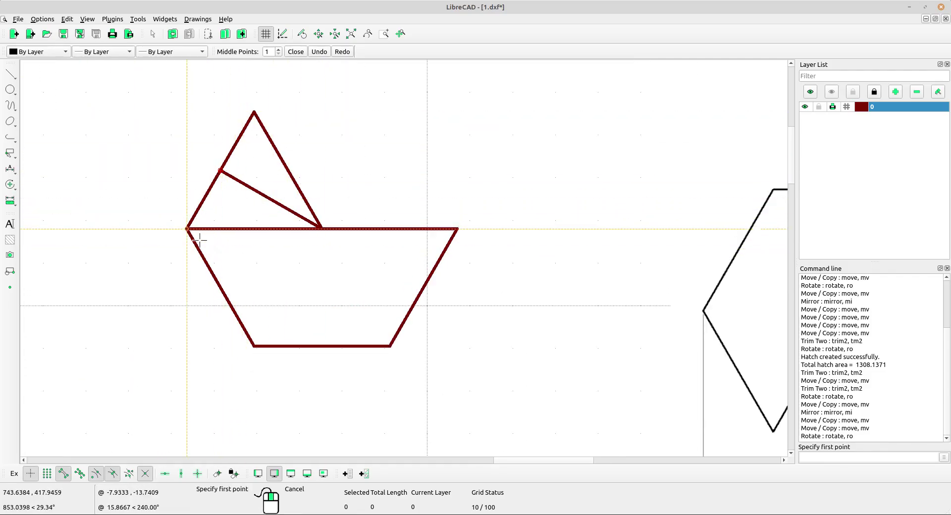
left_click(186, 229)
left_click(289, 171)
right_click(340, 165)
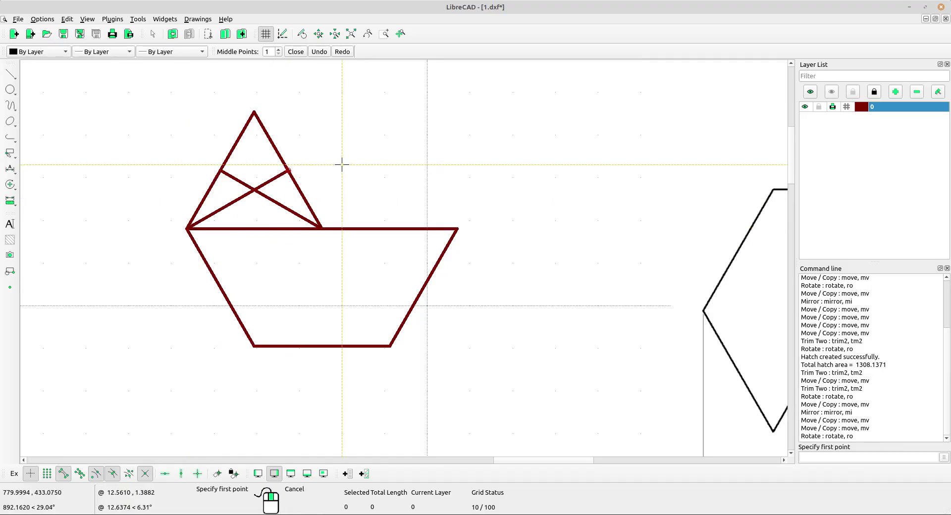
scroll(429, 251, "down", 2)
right_click(322, 164)
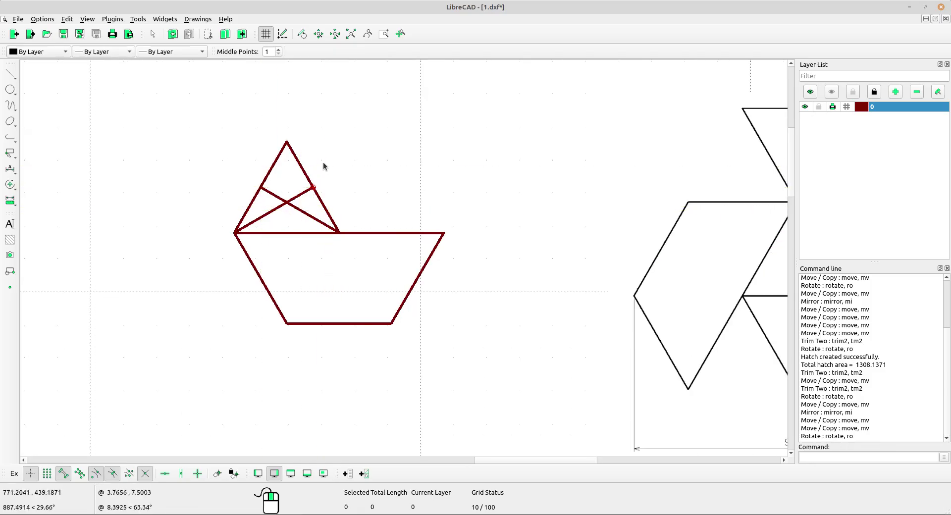
left_click_drag(327, 172, 246, 139)
key("Delete")
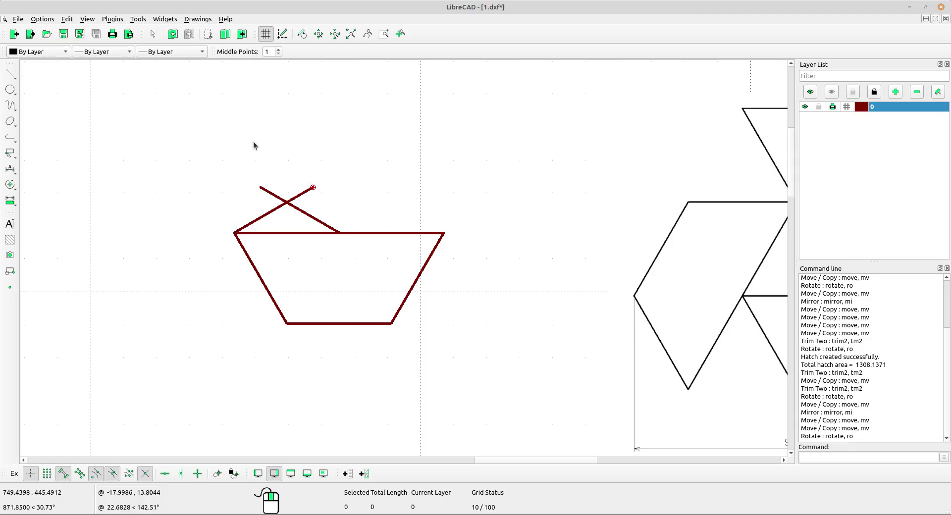
Rotate the trapezoid counterclockwise about the crossing point of the two median lines, with its lower-right corner as the reference point.
left_click_drag(214, 225, 529, 363)
left_click(10, 185)
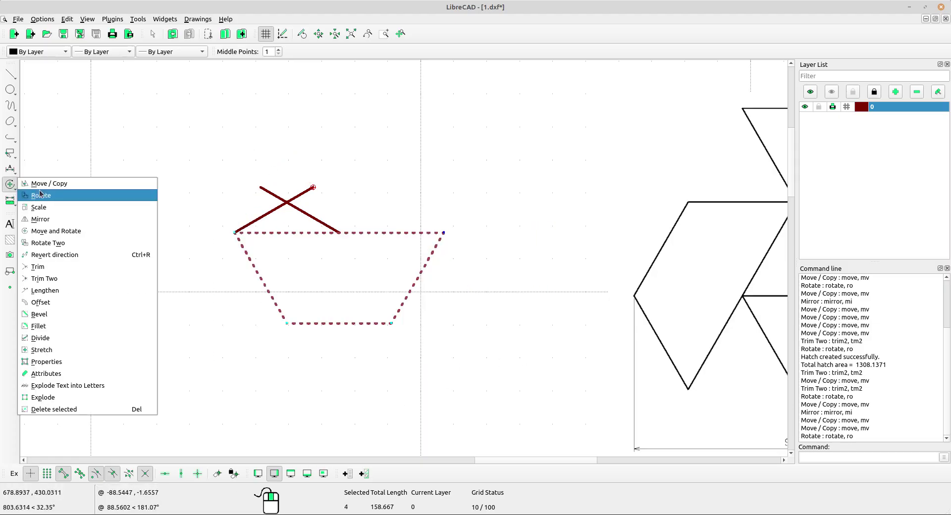
left_click(41, 193)
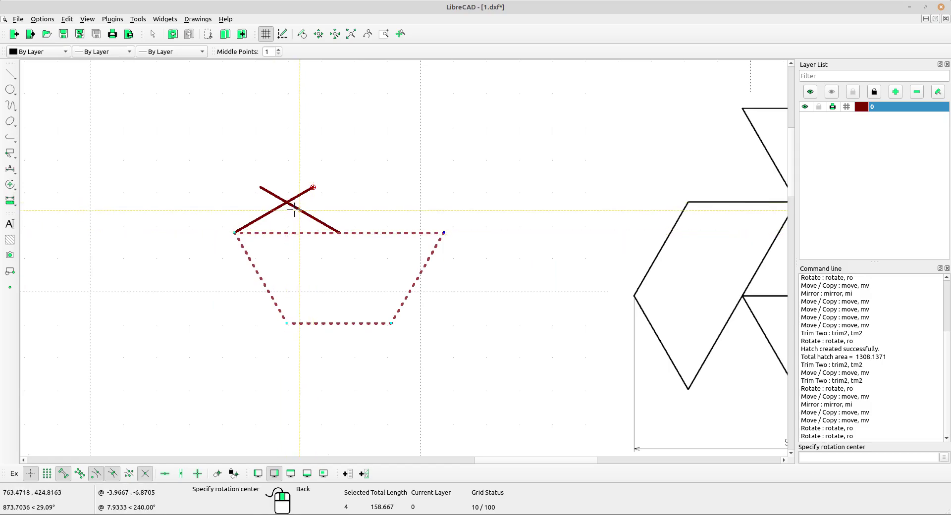
scroll(272, 203, "up", 4)
scroll(299, 202, "up", 4)
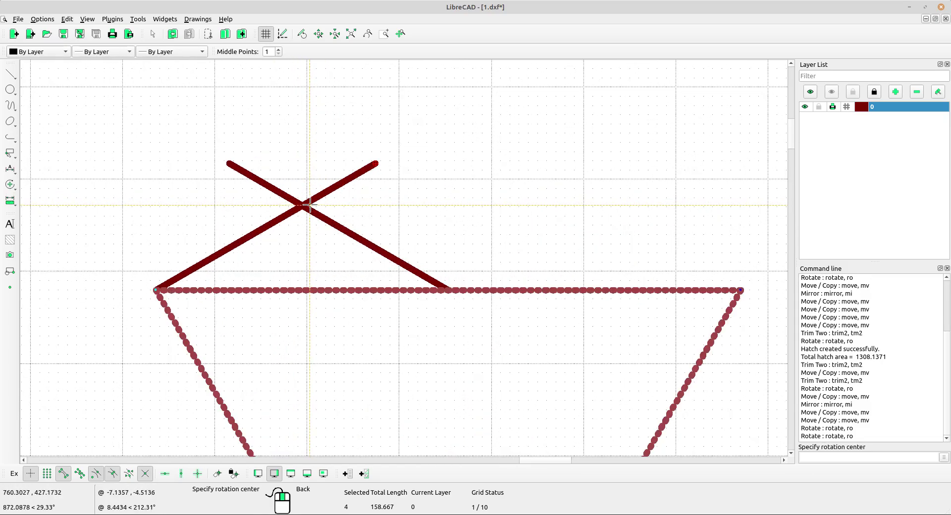
left_click(299, 202)
scroll(307, 205, "down", 3)
scroll(307, 205, "down", 3)
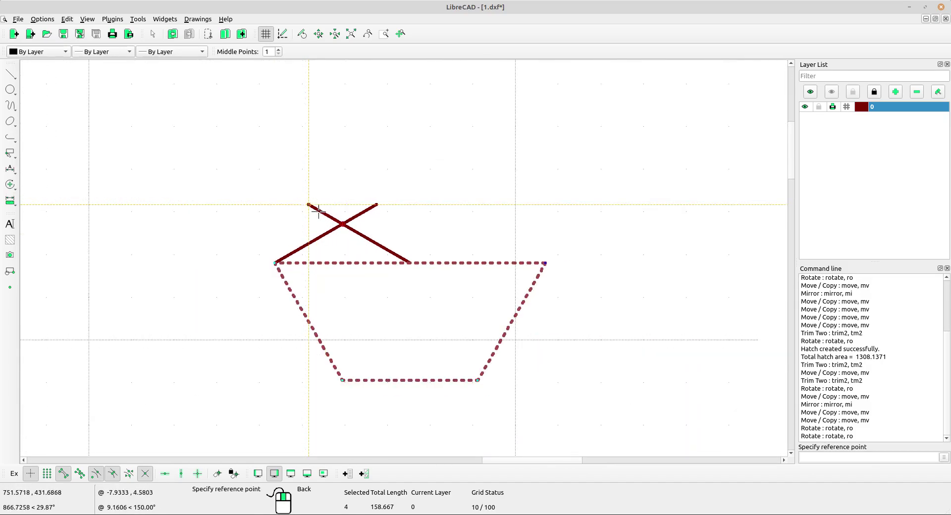
left_click(478, 380)
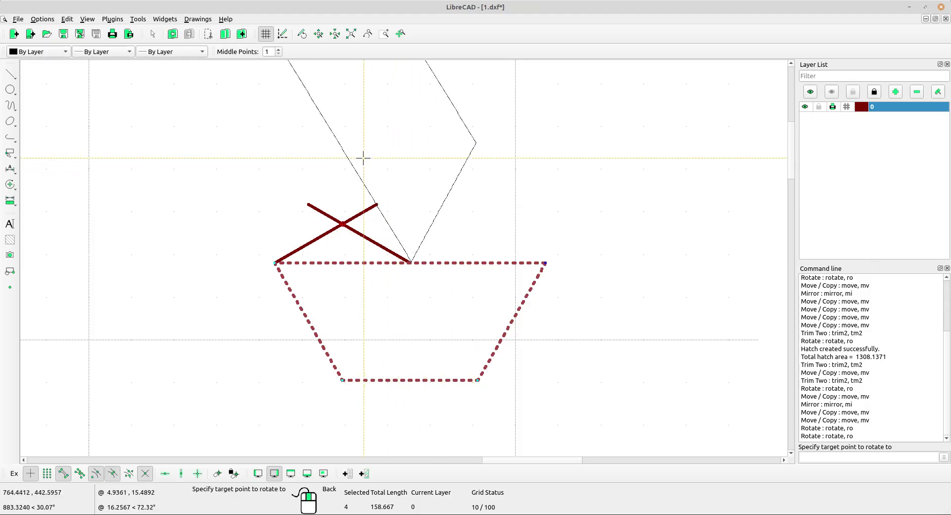
scroll(426, 235, "down", 1)
scroll(427, 238, "down", 1)
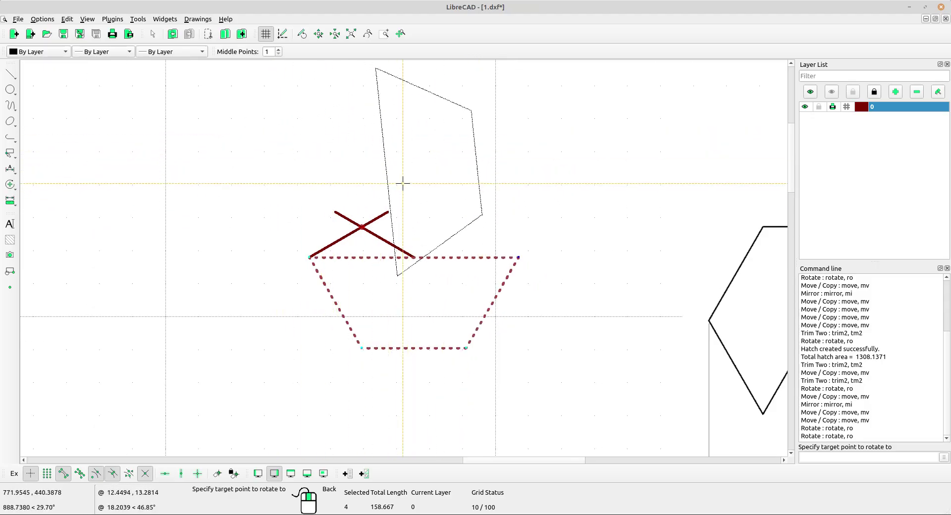
left_click(382, 170)
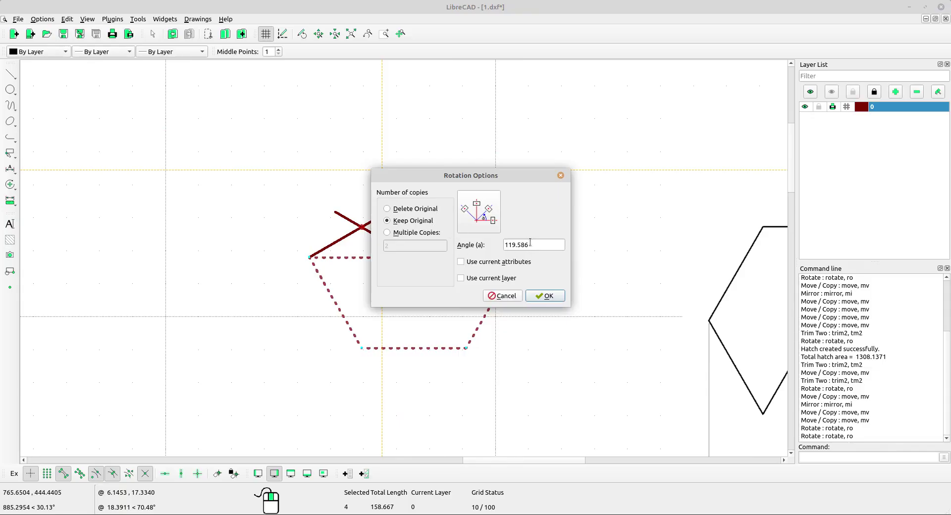
Set the rotation angle to 120 degrees and create 2 multiple copies of the trapezoid.
left_click_drag(532, 243, 445, 230)
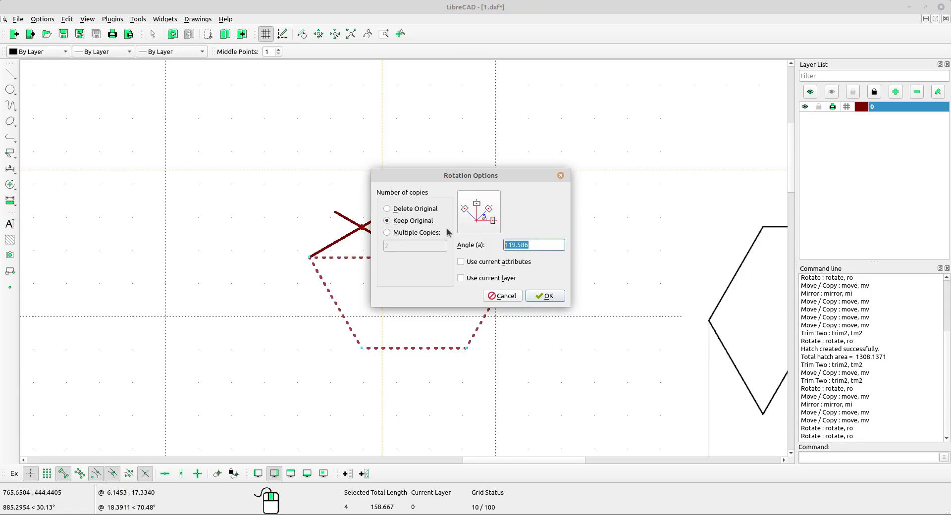
type("120")
left_click(388, 233)
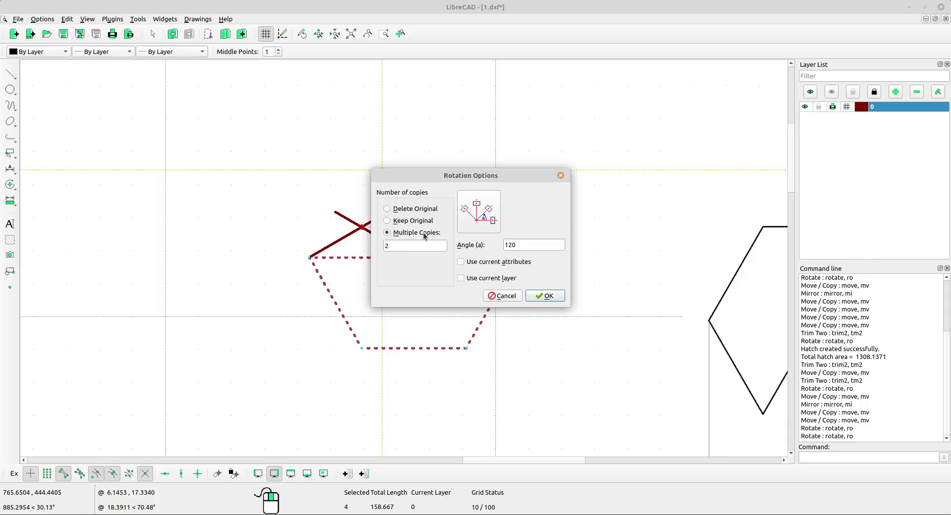
left_click_drag(389, 244, 386, 245)
left_click(553, 298)
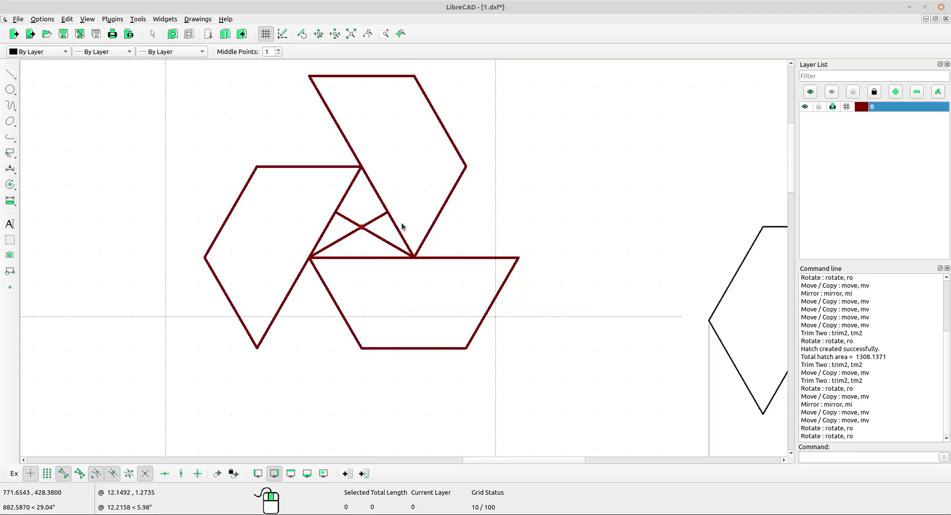
Delete the two crossing median lines inside the central triangle.
left_click_drag(379, 248, 353, 220)
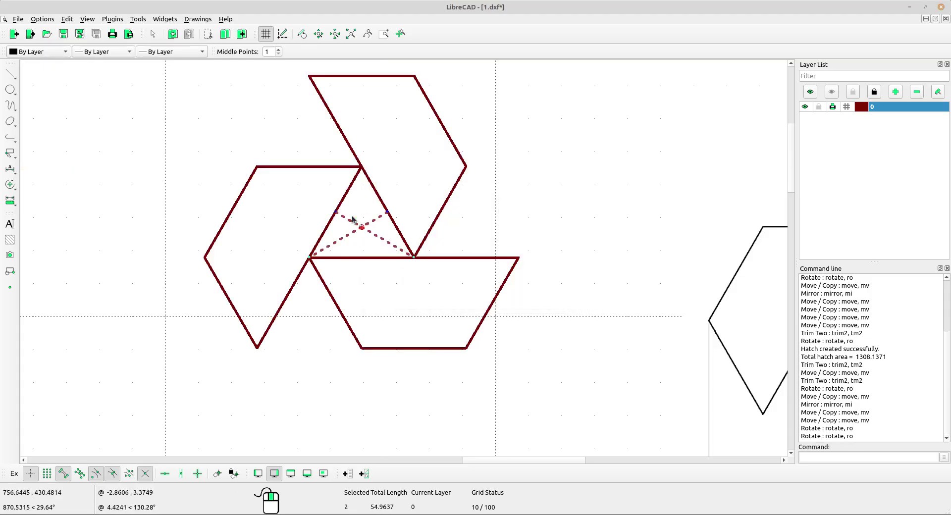
key("Delete")
Dimension the red logo's overall width horizontally, from its leftmost to its rightmost corner, placing the dimension below the figure.
scroll(353, 219, "down", 4)
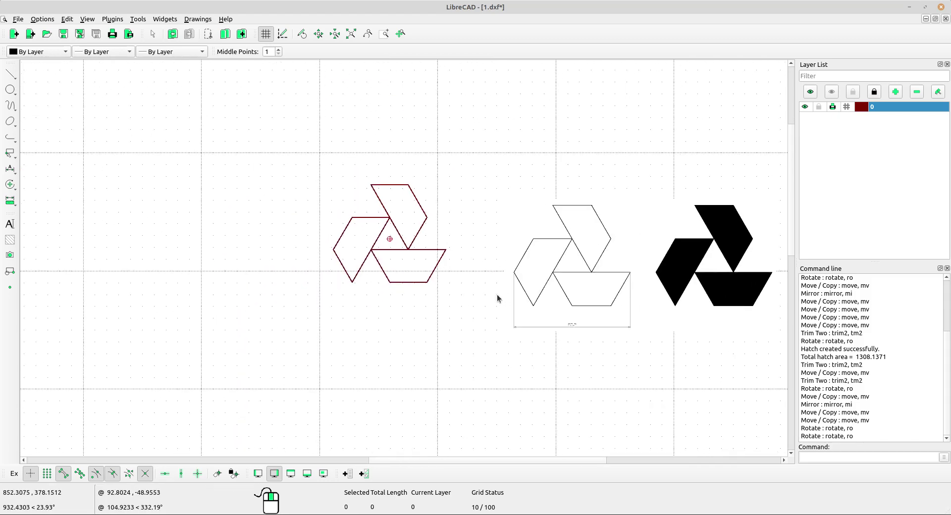
middle_click_drag(495, 294, 346, 262)
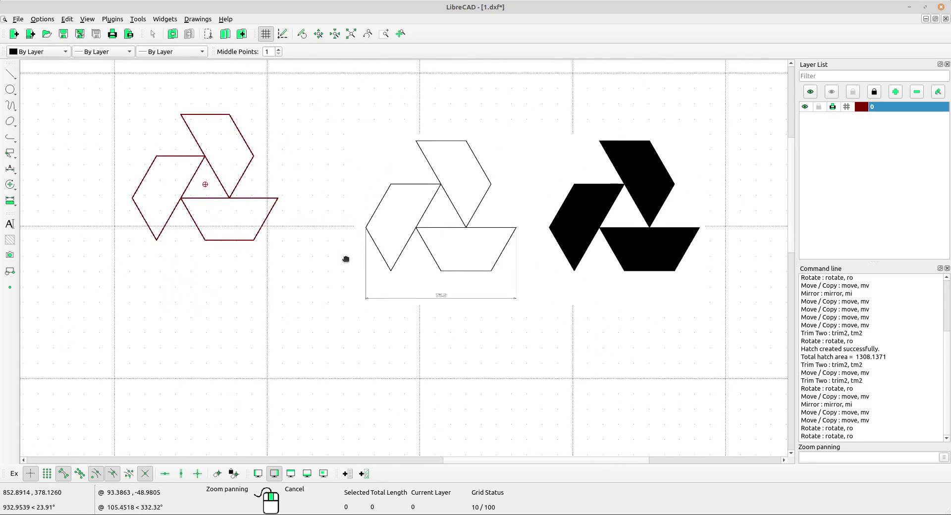
middle_click_drag(261, 226, 285, 230)
left_click(10, 168)
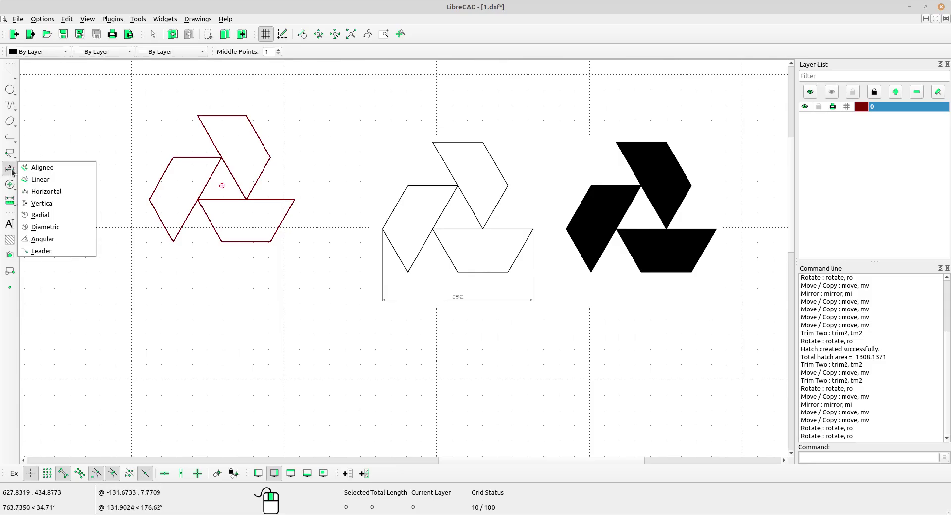
left_click(48, 193)
scroll(129, 211, "up", 2)
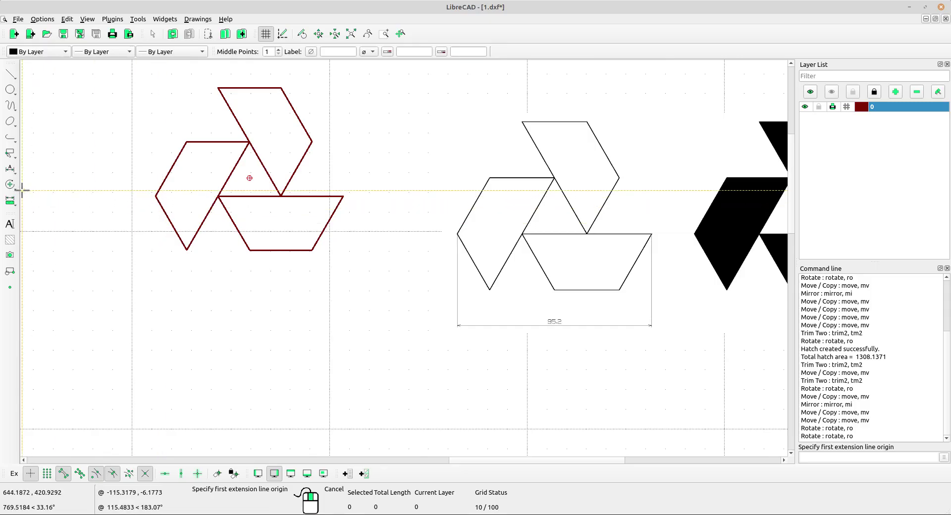
mouse_move(14, 173)
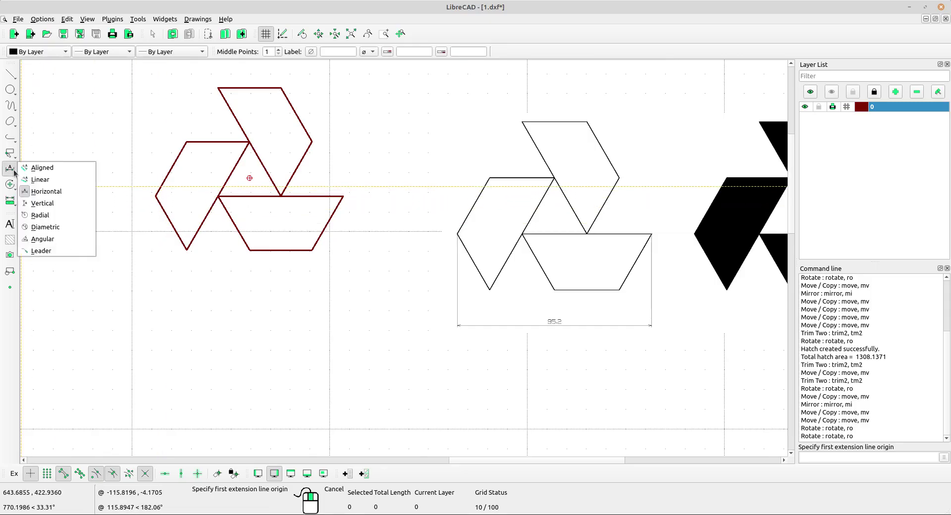
left_click(45, 192)
left_click(148, 200)
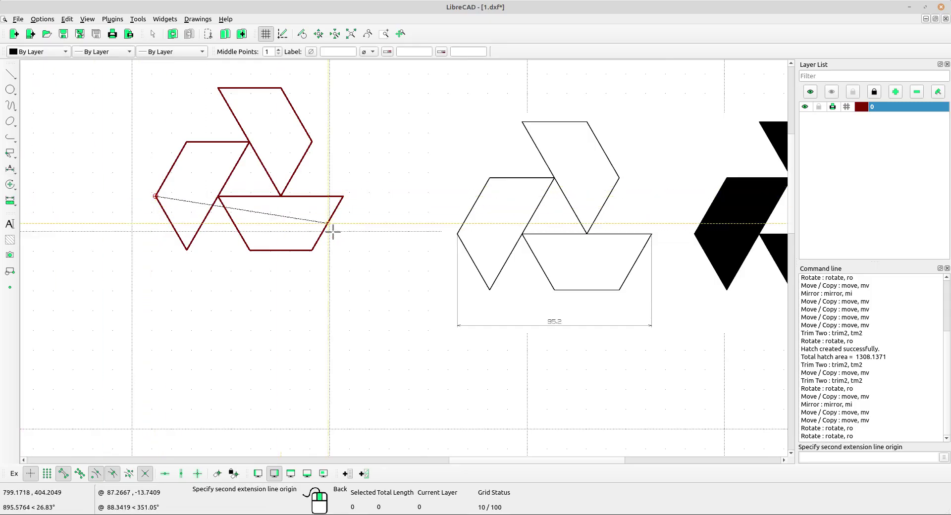
left_click(345, 198)
left_click(320, 323)
scroll(309, 306, "up", 2)
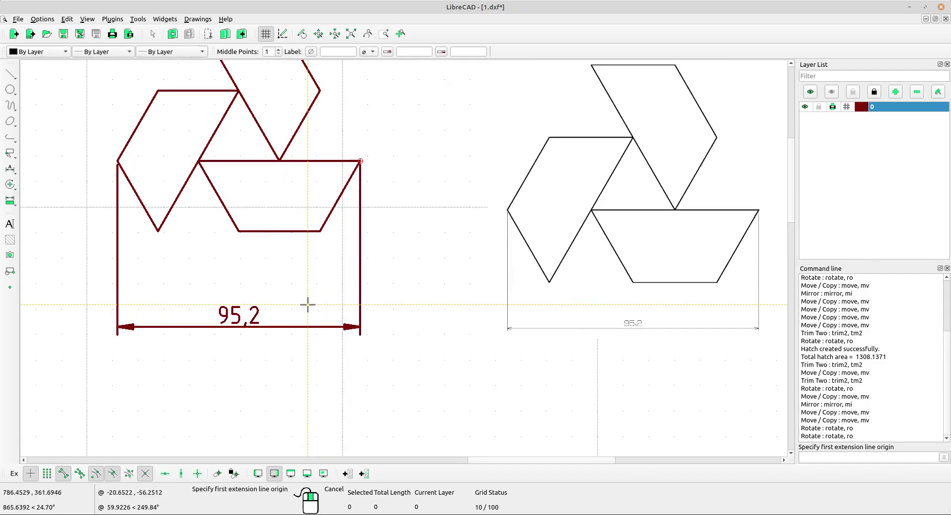
middle_click_drag(333, 283, 341, 352)
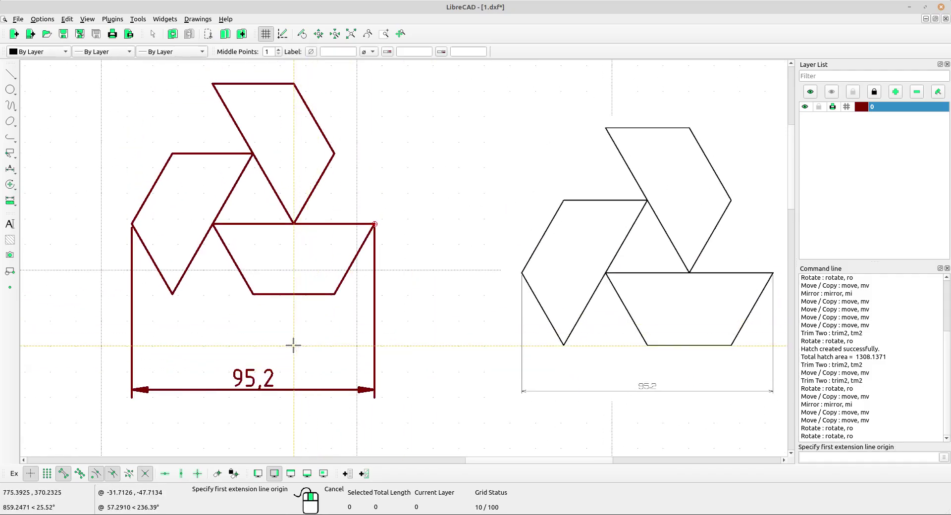
scroll(530, 368, "down", 3)
middle_click_drag(530, 368, 421, 310)
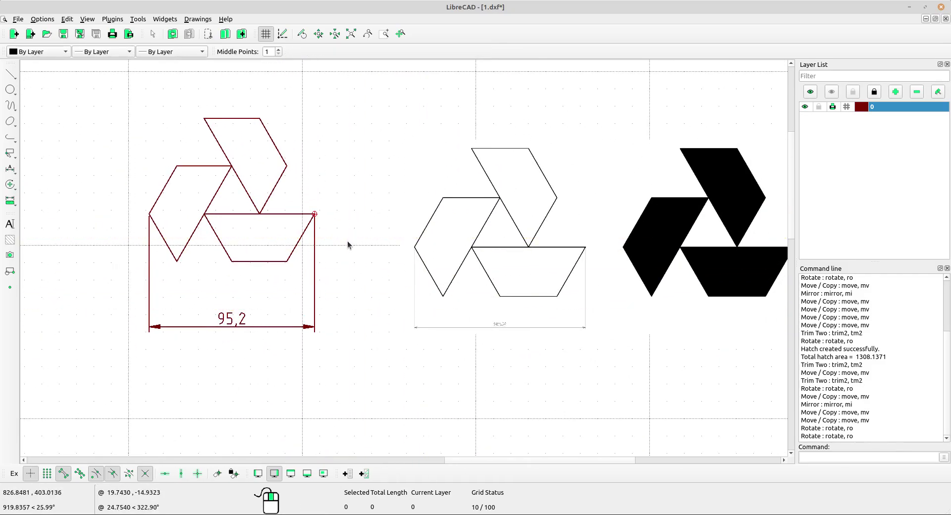
Delete the horizontal width dimension below the red logo.
scroll(279, 291, "up", 1)
left_click_drag(419, 361, 271, 315)
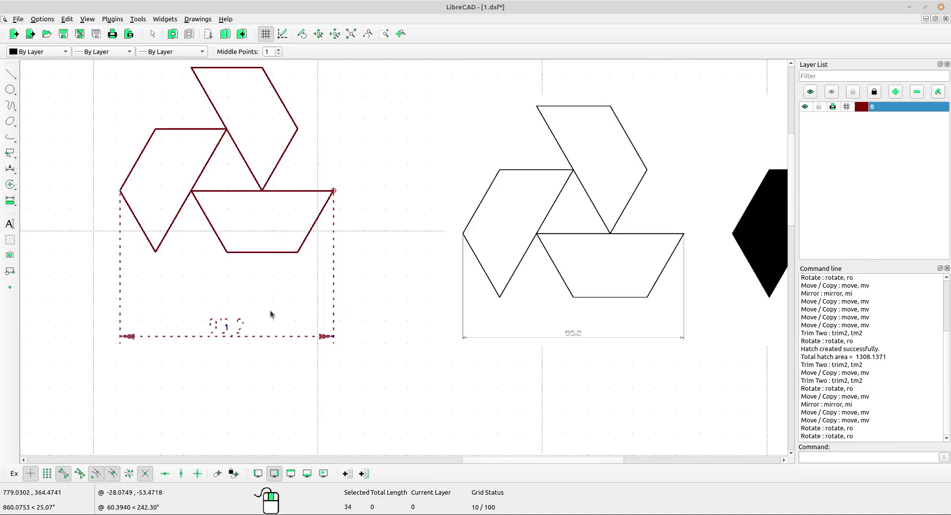
key("Delete")
Hatch the red logo's left trapezoid with a solid fill.
middle_click_drag(286, 267, 303, 354)
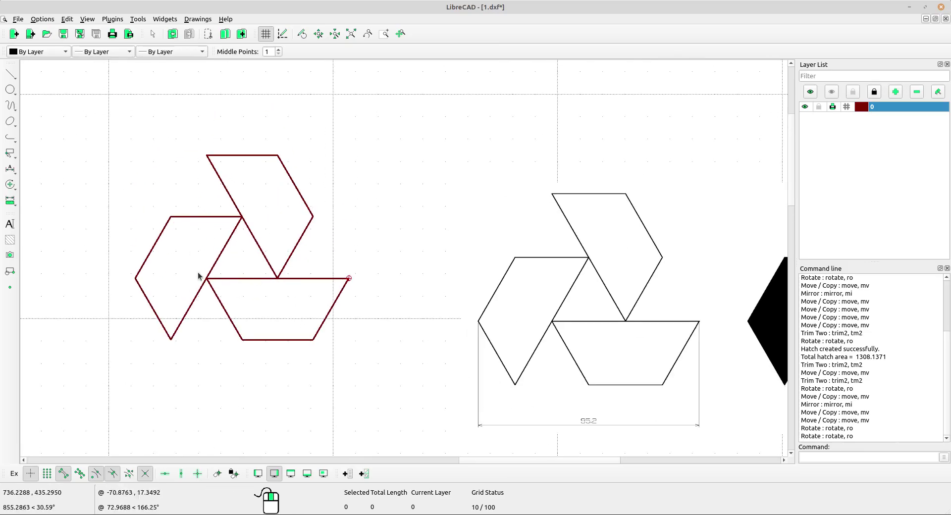
left_click_drag(232, 271, 105, 222)
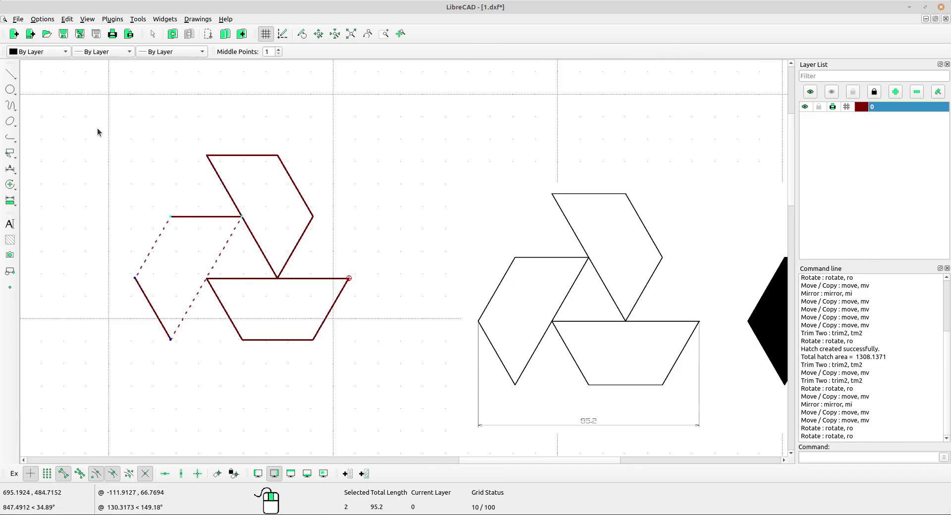
left_click(214, 217)
left_click(153, 308)
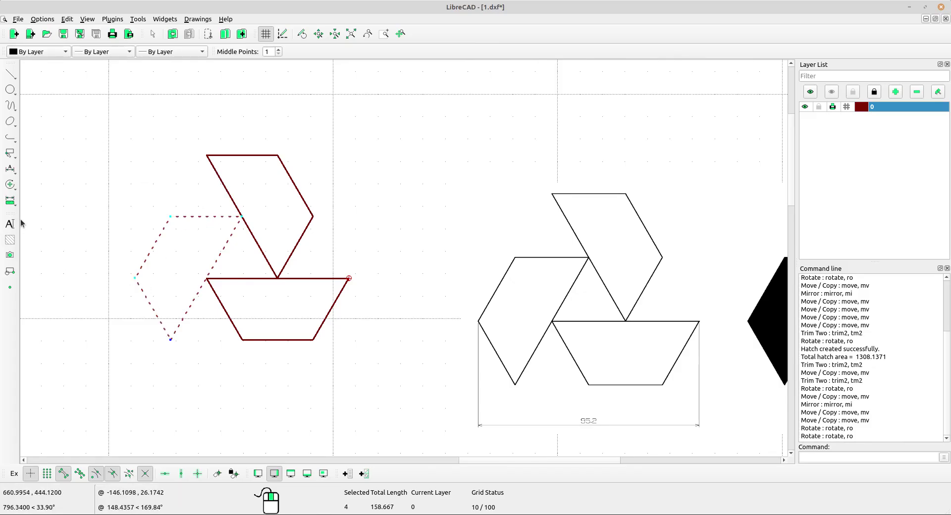
left_click(10, 240)
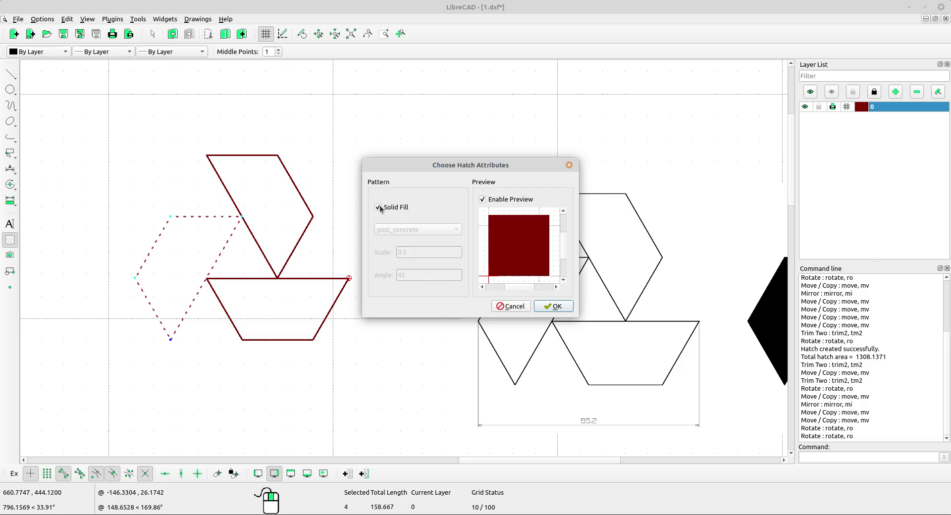
left_click(567, 305)
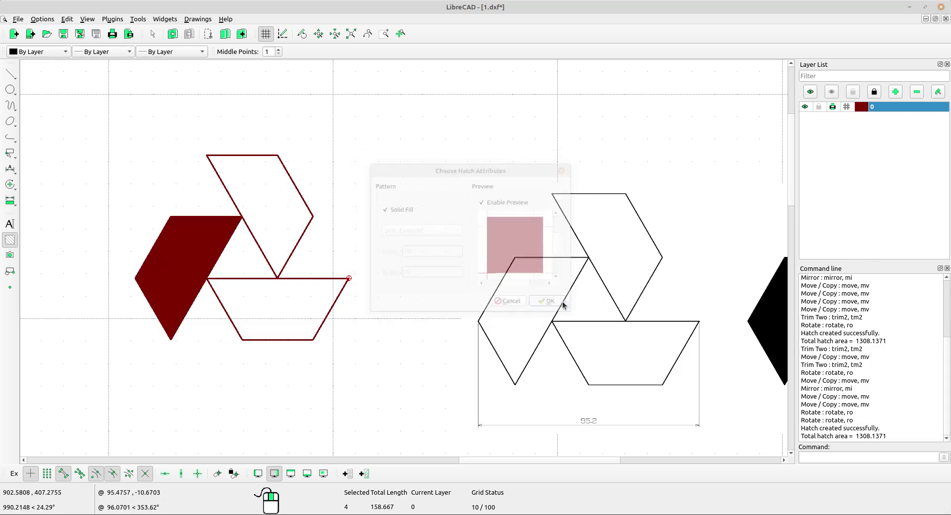
Hatch the red logo's upper trapezoid with a solid fill.
left_click_drag(199, 112, 329, 300)
left_click(7, 241)
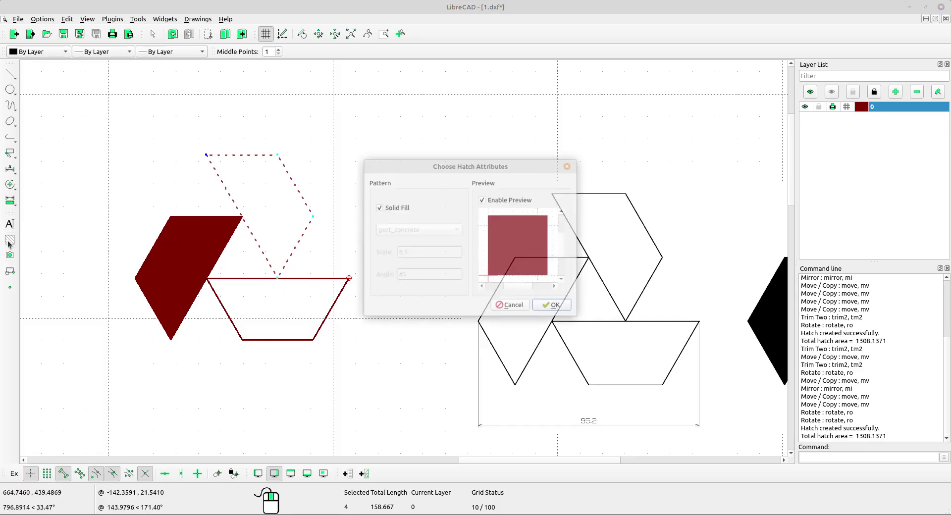
left_click(551, 306)
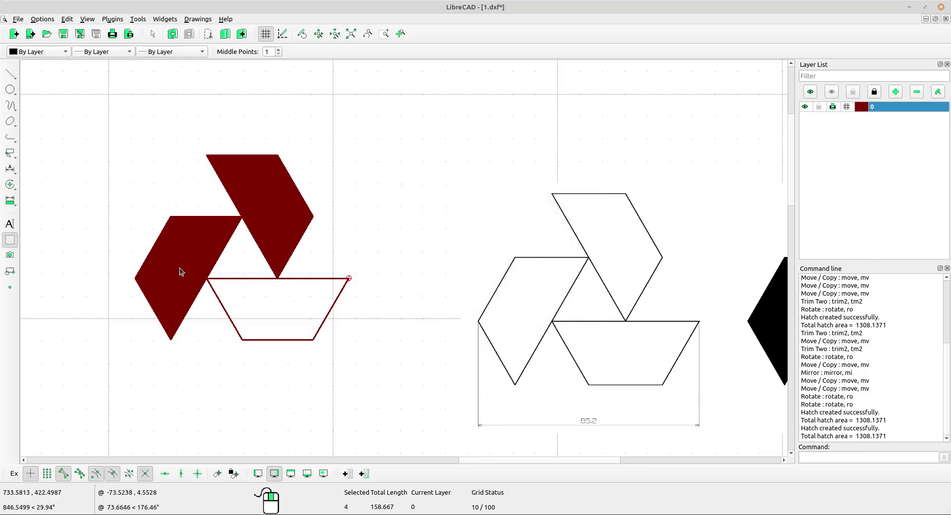
Hatch the red logo's lower trapezoid with a solid fill.
left_click_drag(413, 388, 233, 313)
left_click(244, 279)
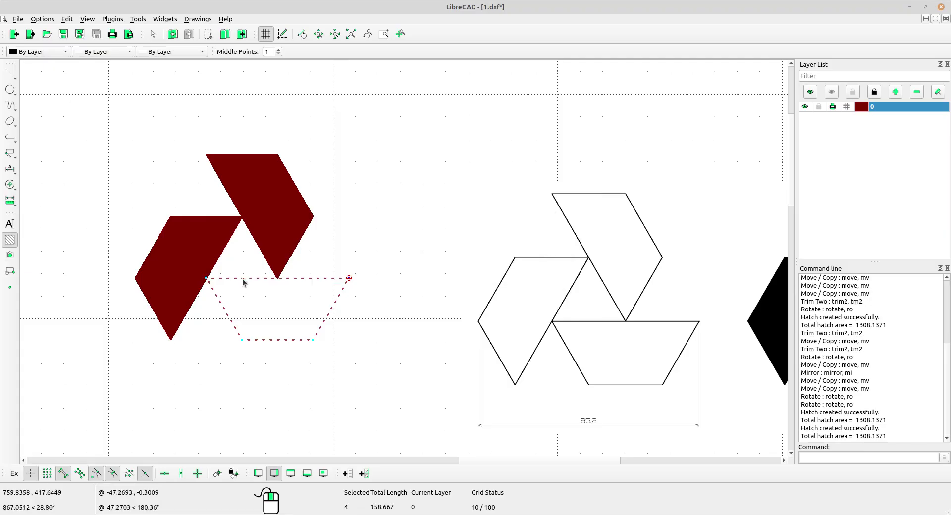
left_click(10, 241)
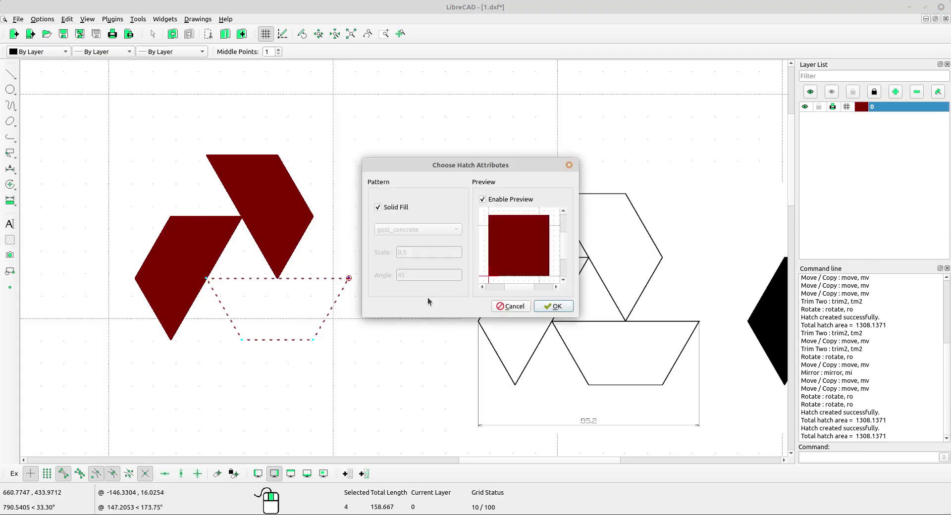
left_click(551, 307)
scroll(376, 259, "down", 4)
middle_click_drag(459, 320, 429, 325)
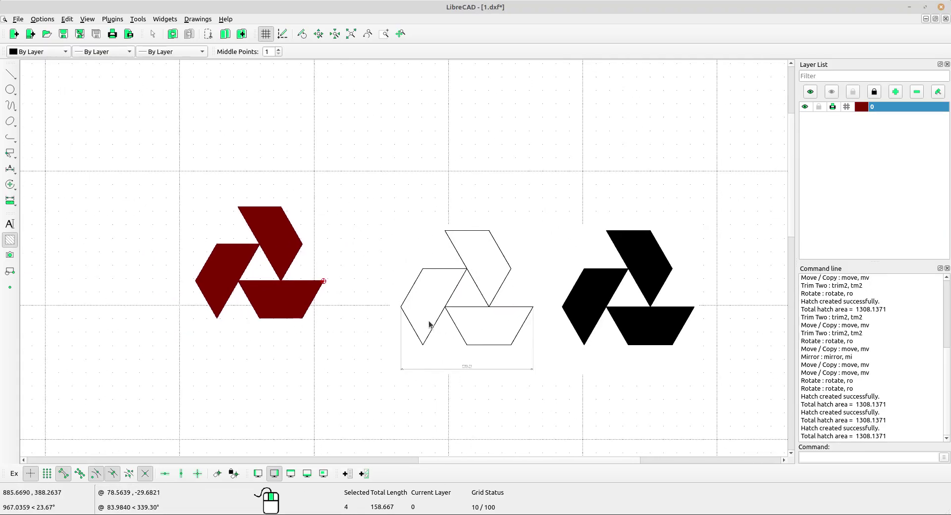
scroll(432, 322, "up", 1)
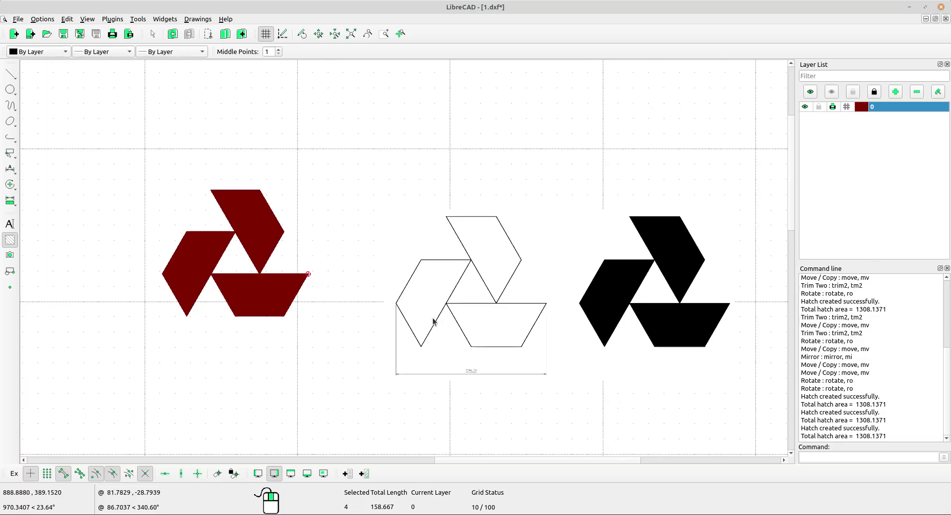